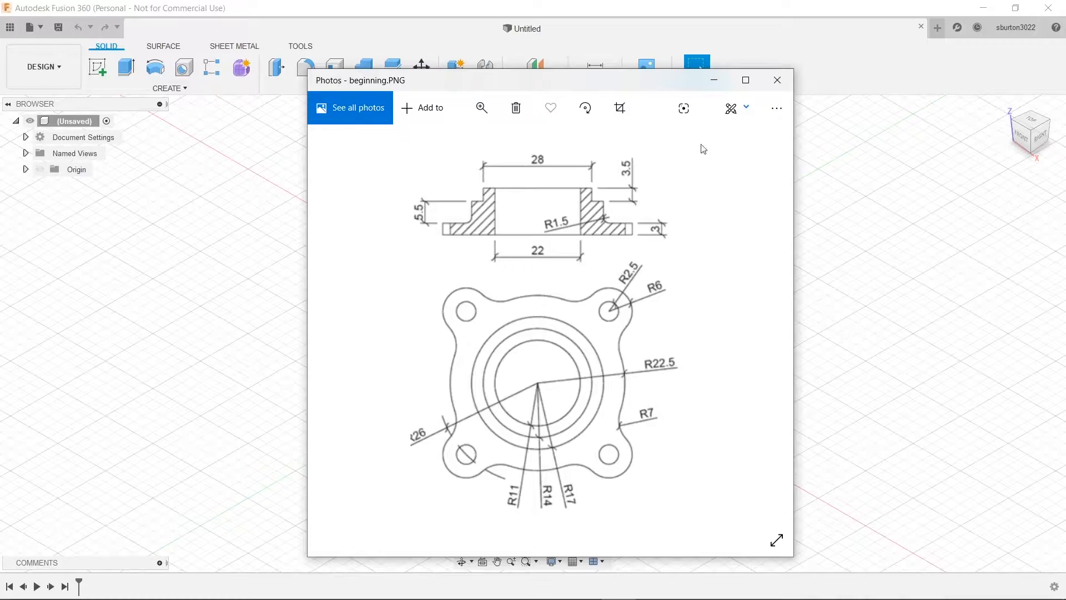
Step: Put away the reference drawing and start a new sketch on the horizontal XY origin plane
click(714, 80)
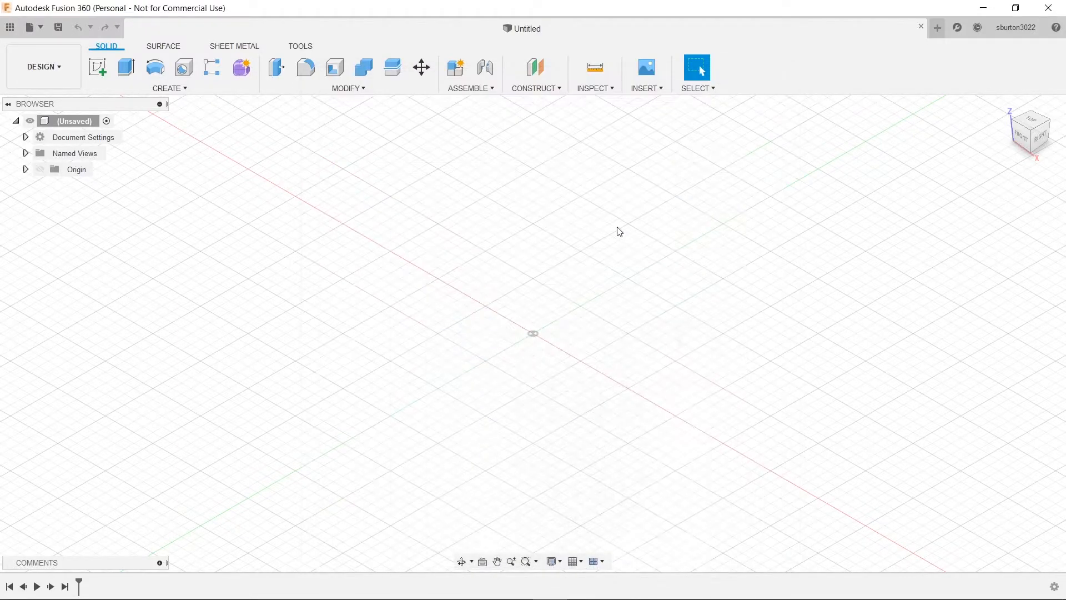
click(107, 70)
click(594, 331)
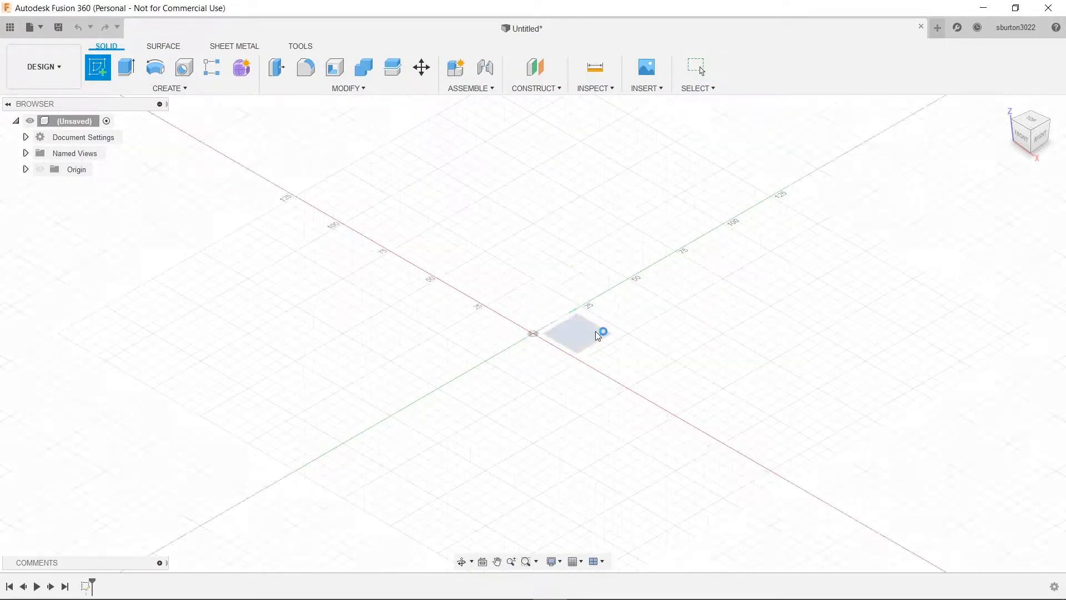
Step: Draw a centre-diameter circle at the origin with a diameter of 22.5*2 mm
click(155, 67)
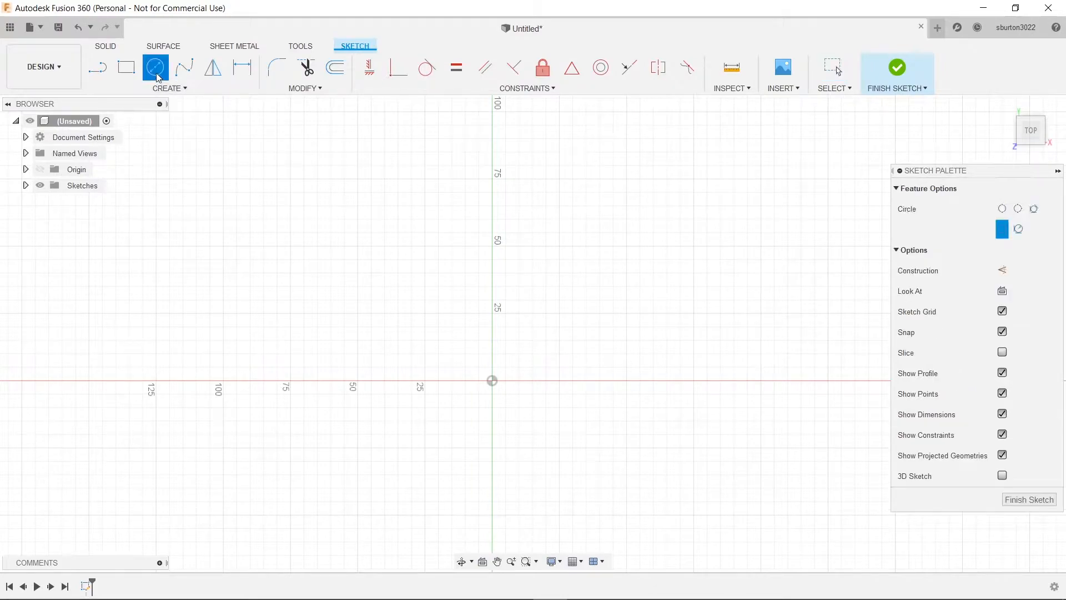
click(492, 381)
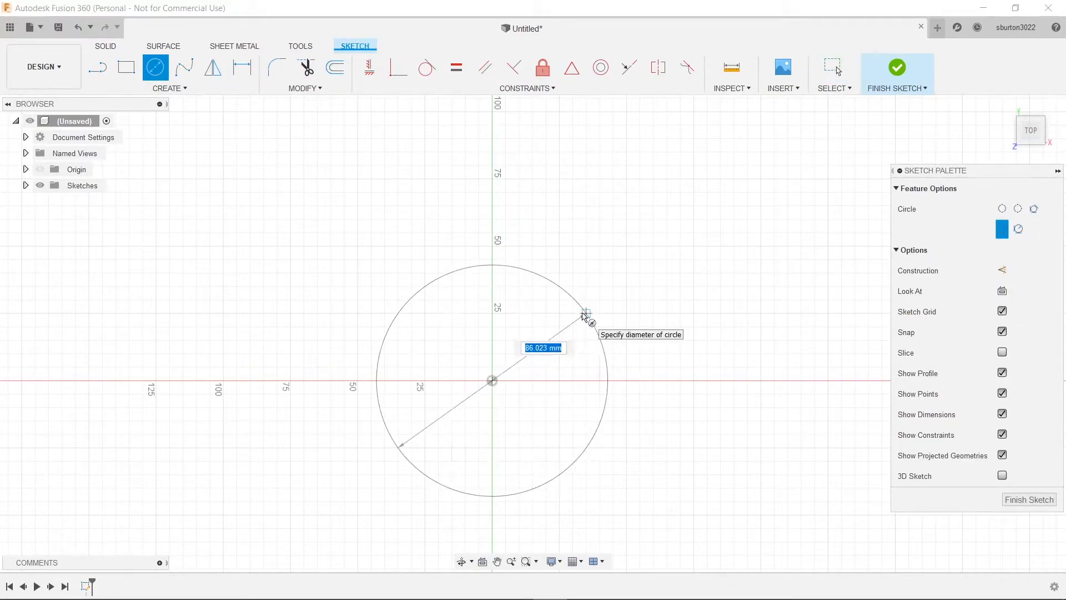
text(22.)
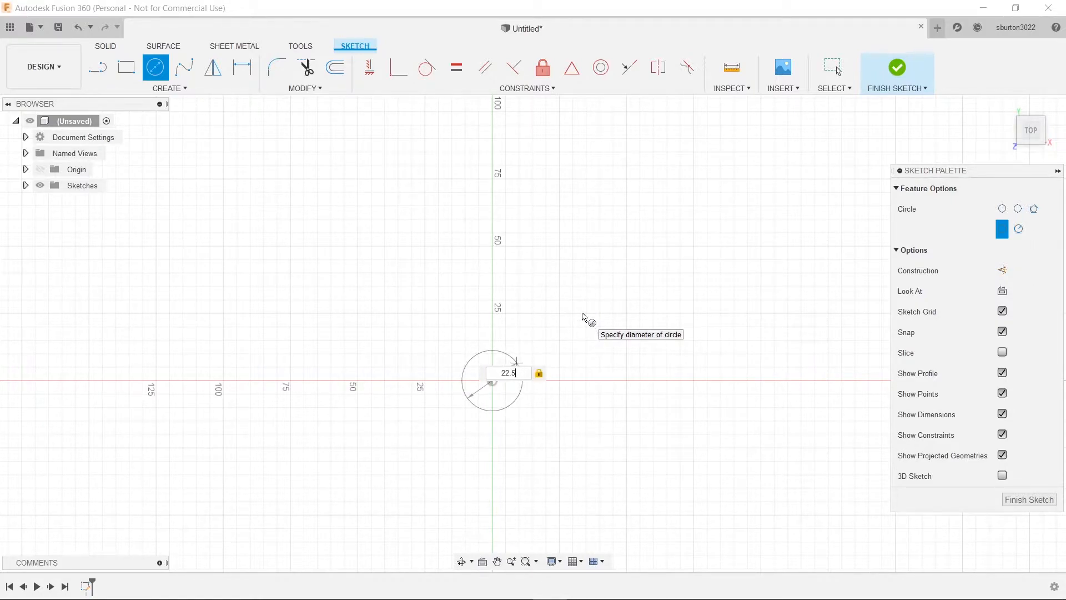
text(5*2)
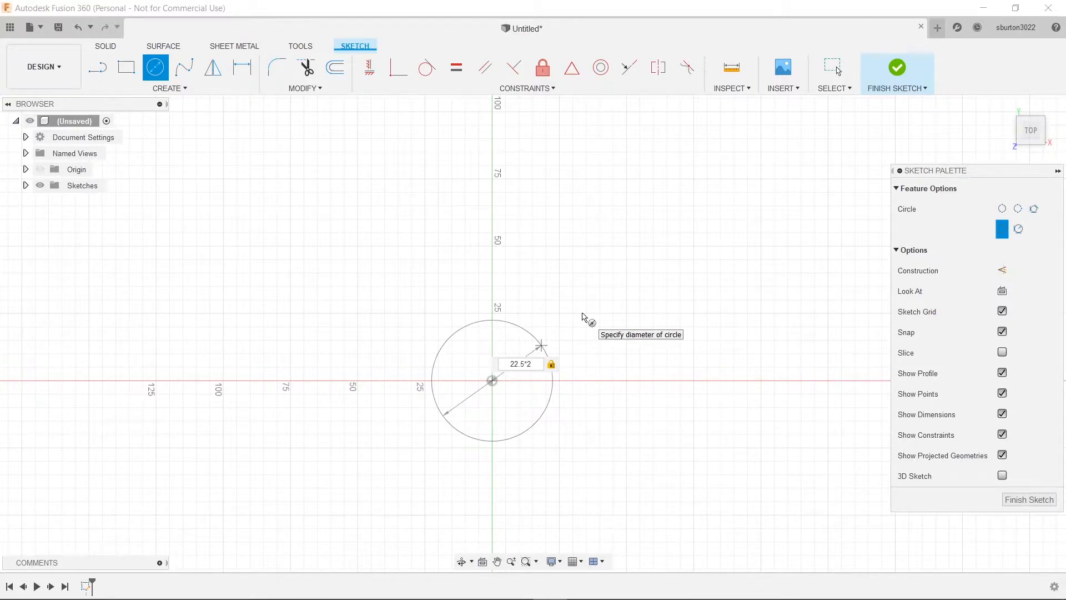
key(Return)
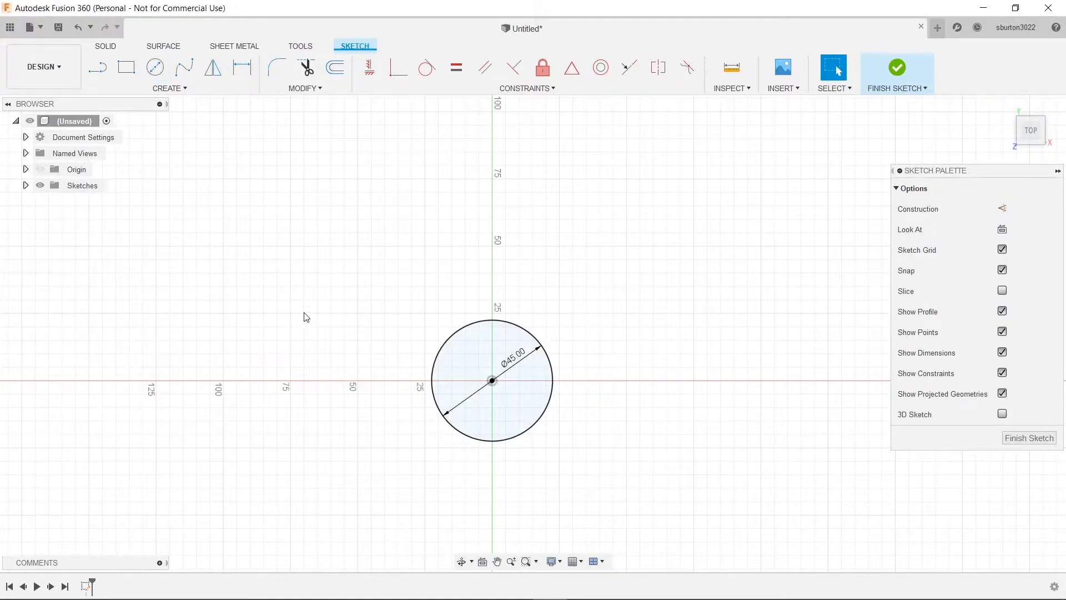
Step: Draw a second, concentric circle at the origin with a diameter of 26*2 mm
click(155, 67)
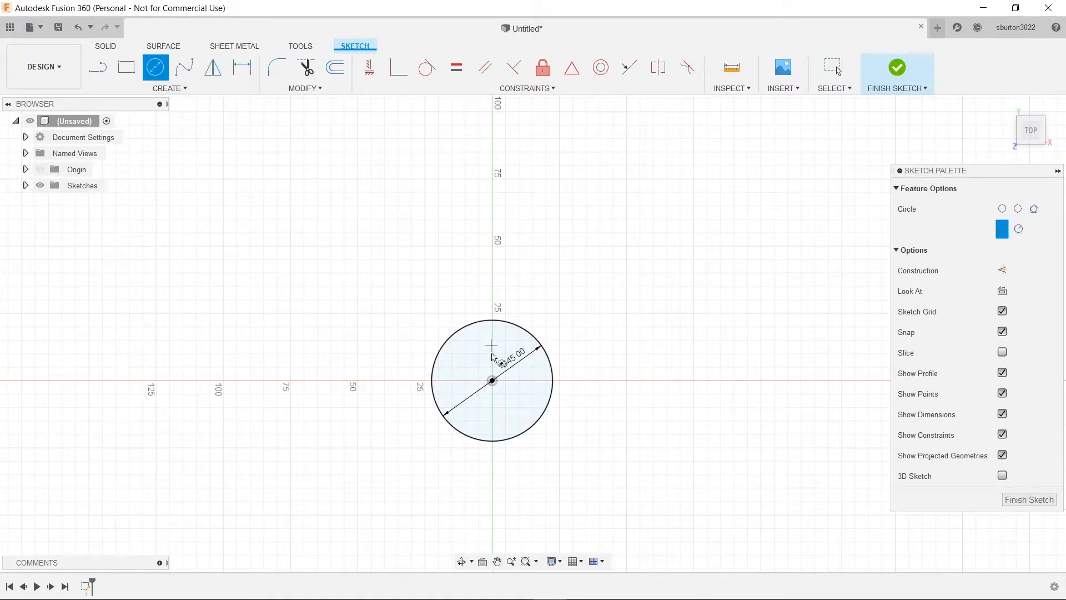
click(492, 380)
text(26)
key(Tab)
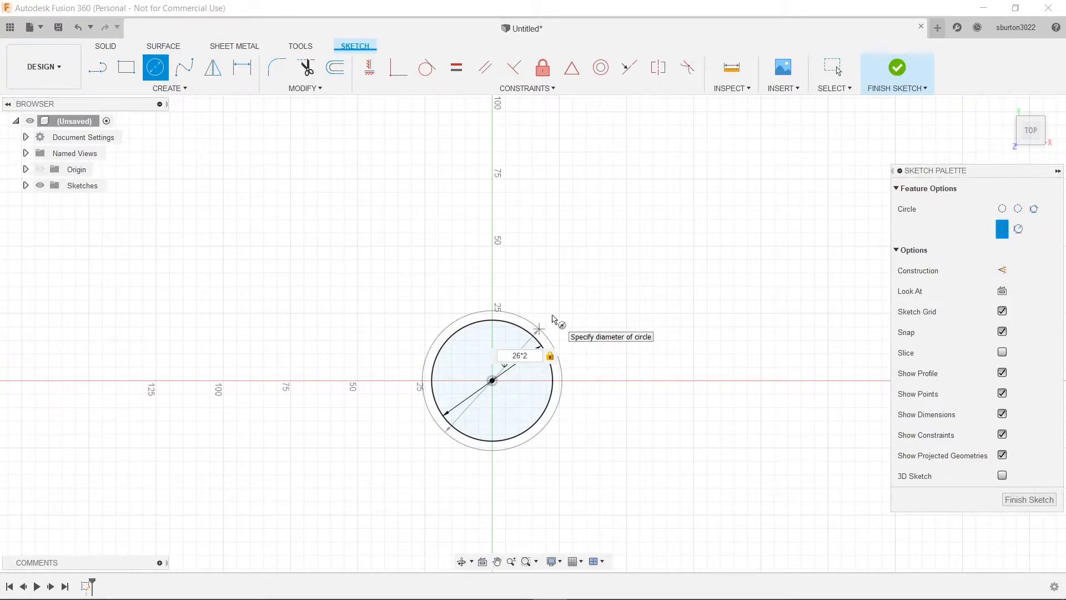
key(Return)
scroll(491, 408, up, 5)
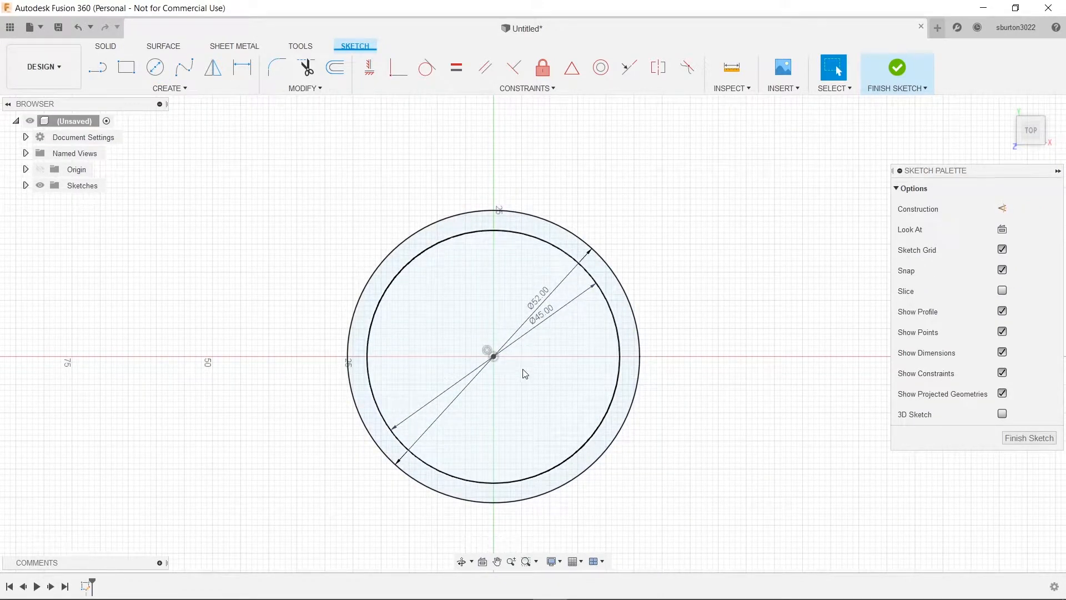
Step: Check the reference drawing and draw a 5 mm diameter hole circle centred on the uppermost point of the 52 mm circle
key(alt+Tab)
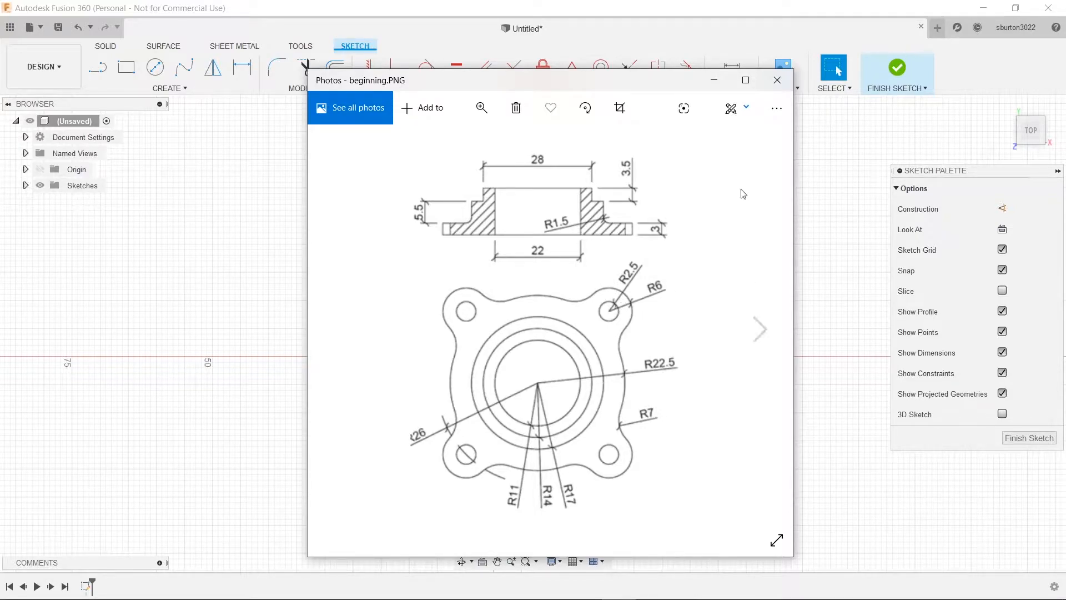
click(714, 80)
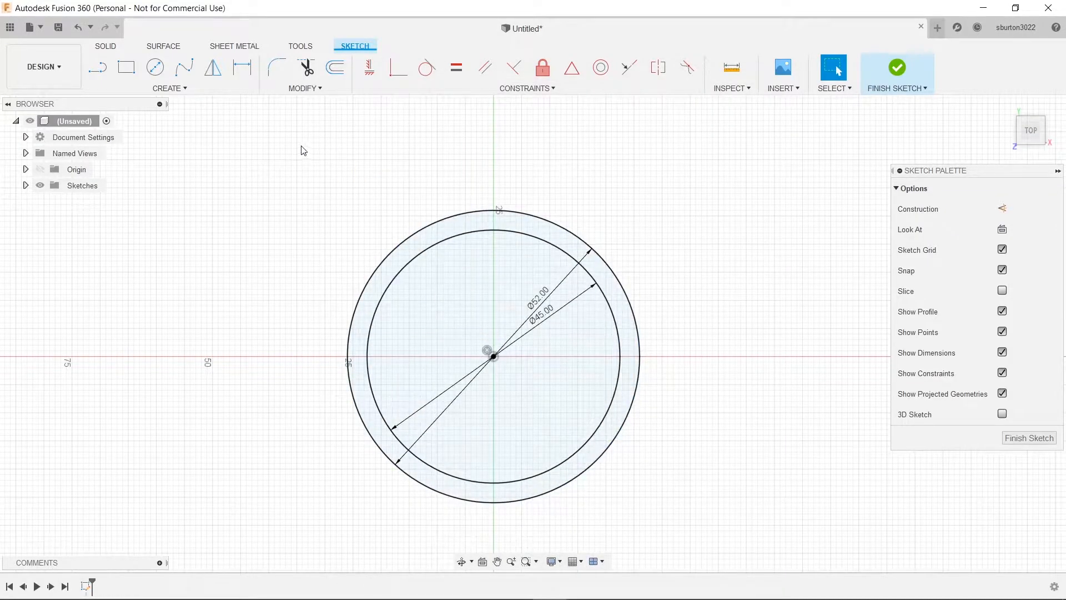
click(155, 67)
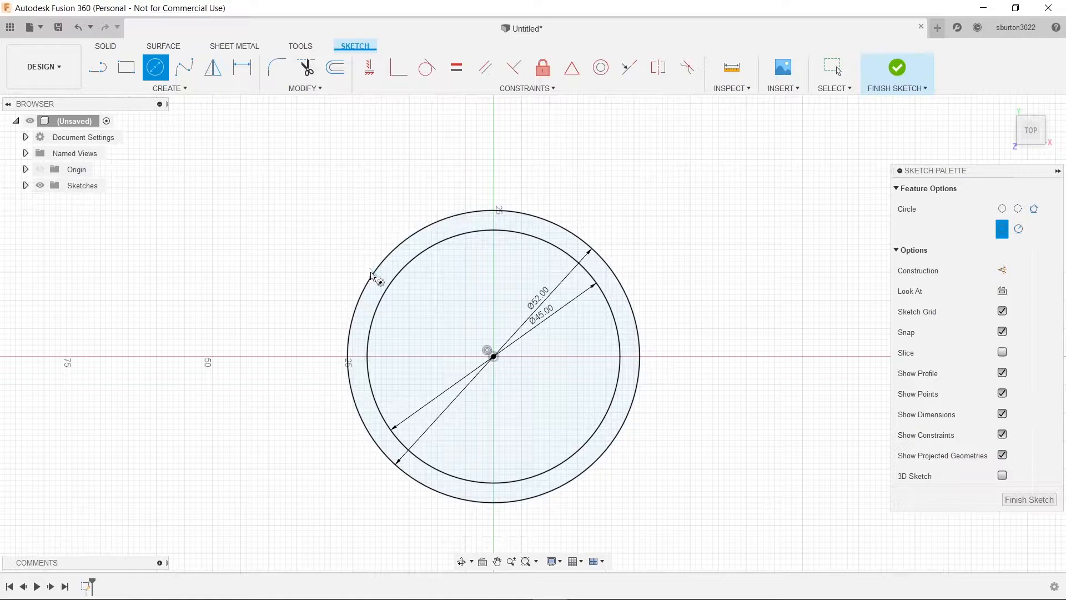
click(493, 211)
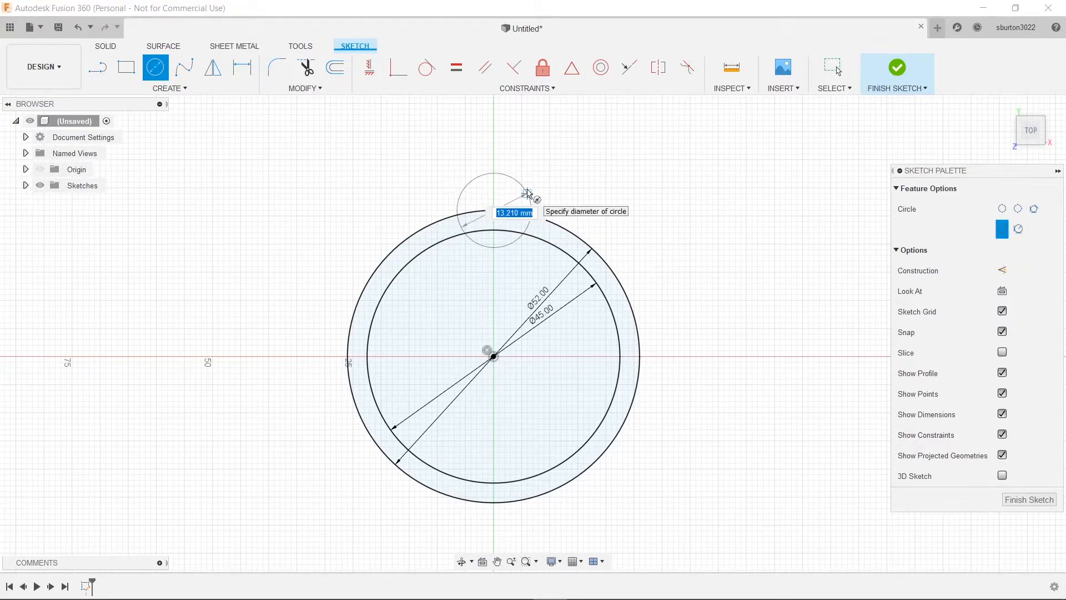
text(5)
key(Return)
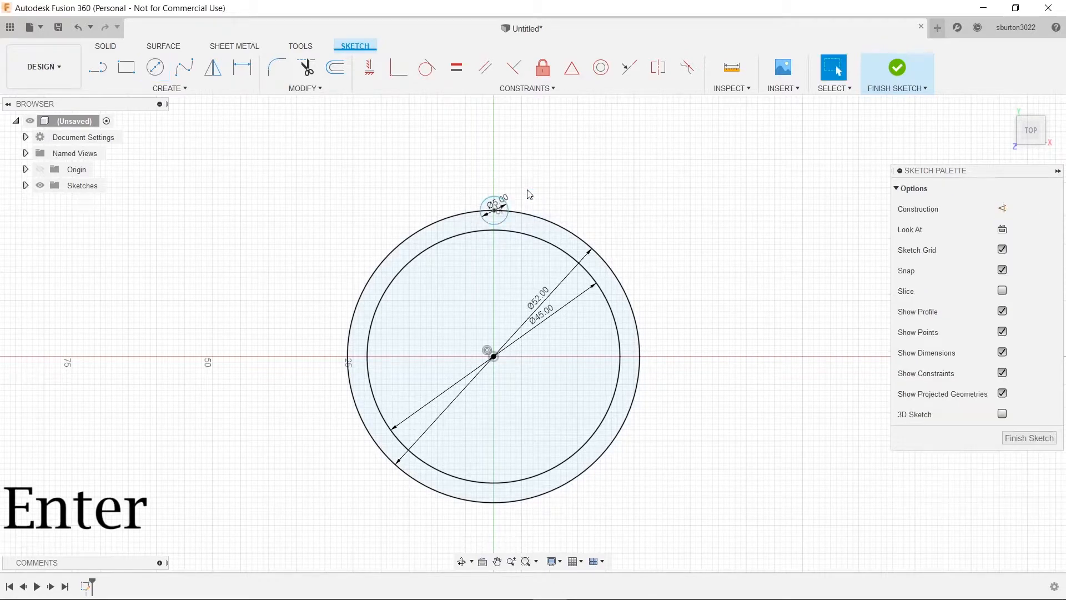
Step: Draw a 12 mm diameter circle concentric with the 5 mm hole circle
click(155, 68)
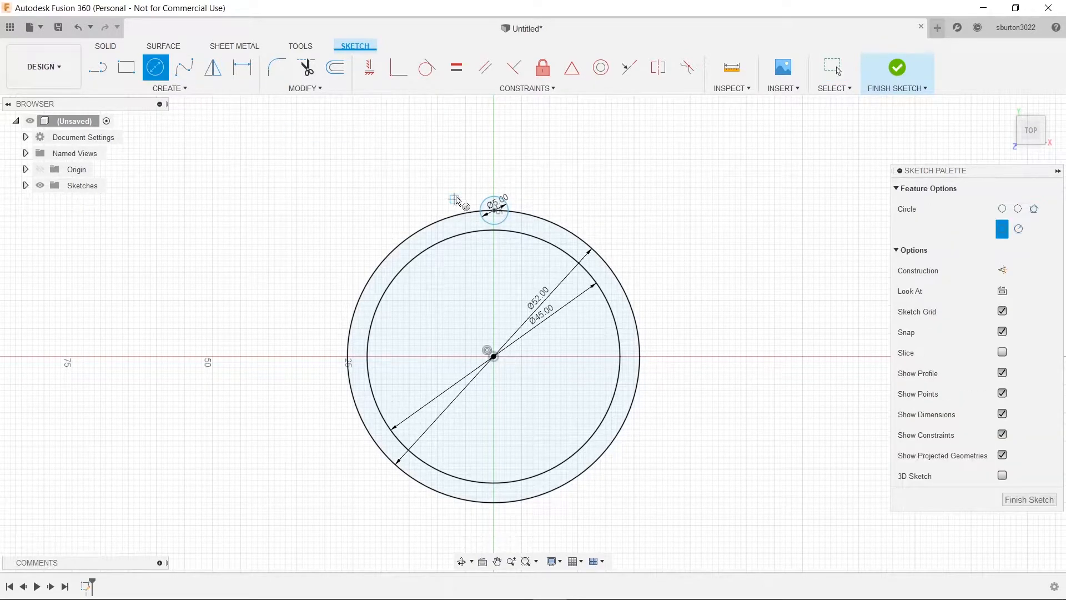
click(493, 211)
text(12)
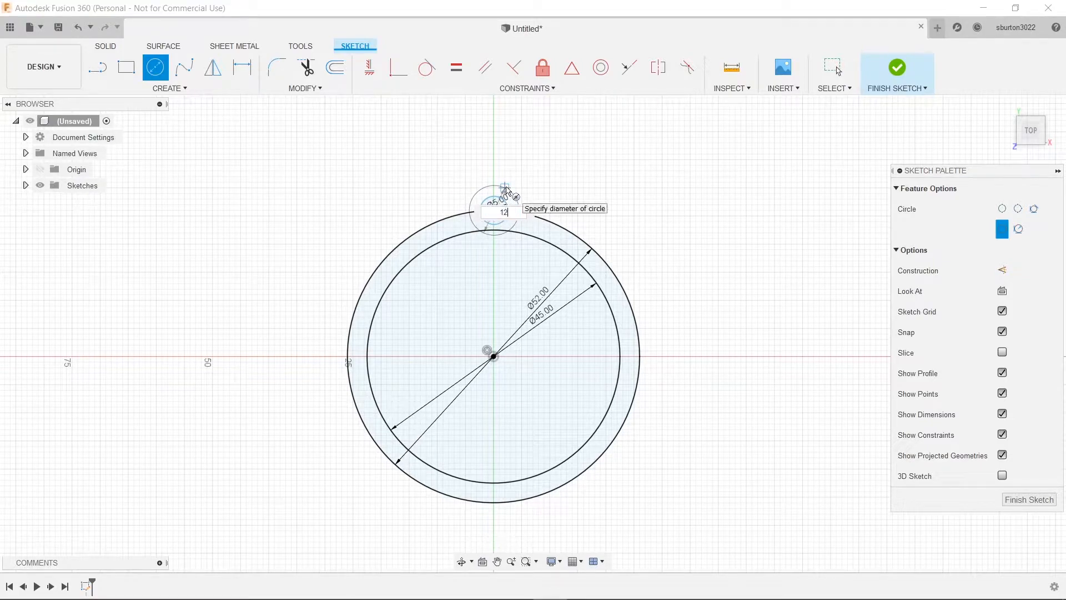
key(Return)
Step: Consult the reference drawing again and delete the 52 mm circle from the sketch
key(alt+Tab)
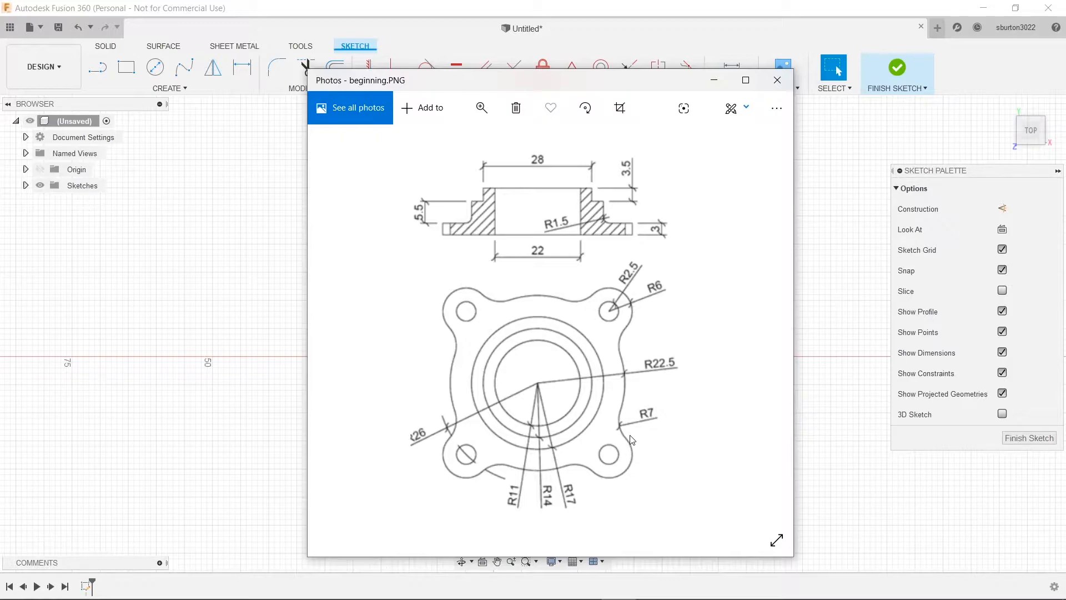
drag(629, 85, 870, 97)
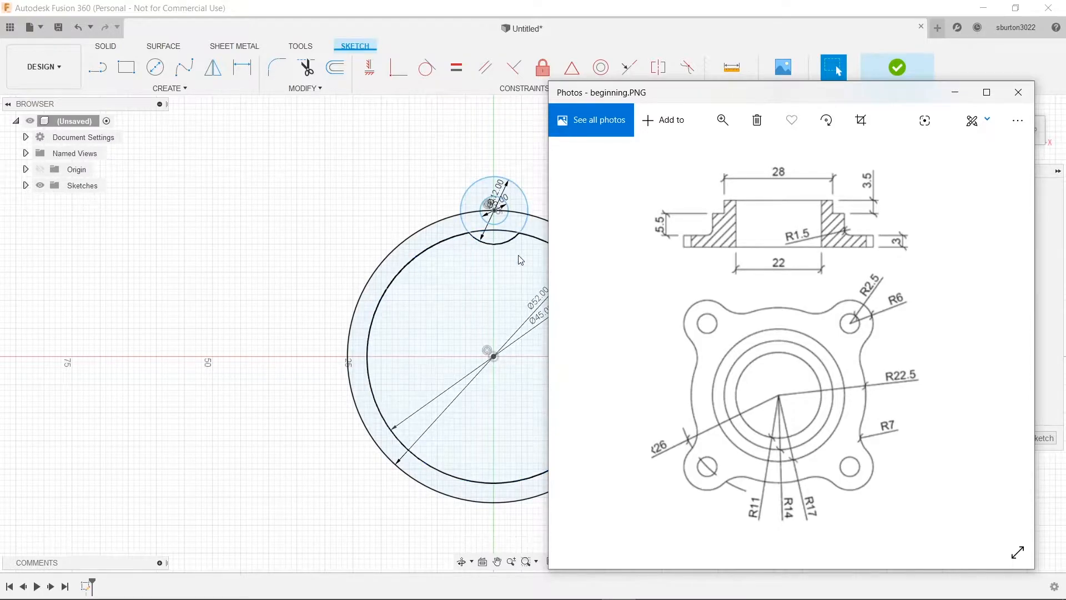
drag(757, 95, 724, 105)
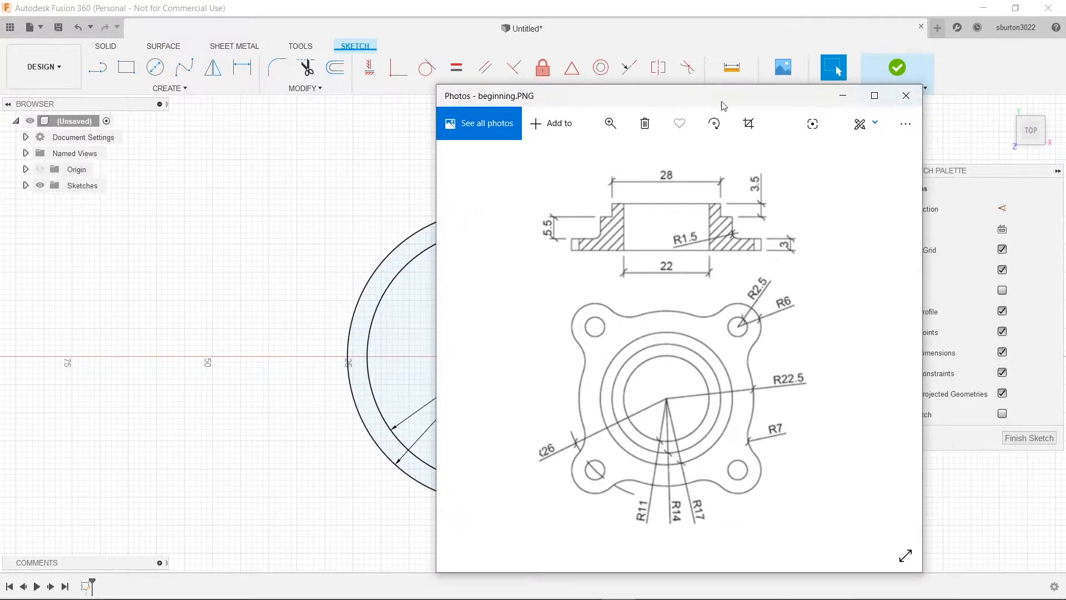
click(842, 95)
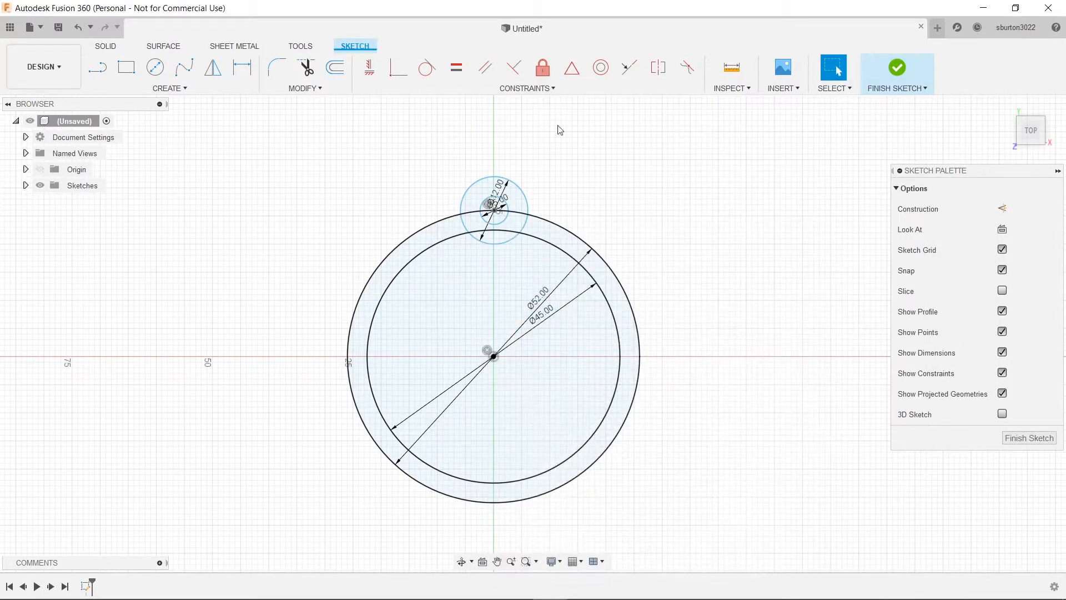
click(413, 240)
key(Delete)
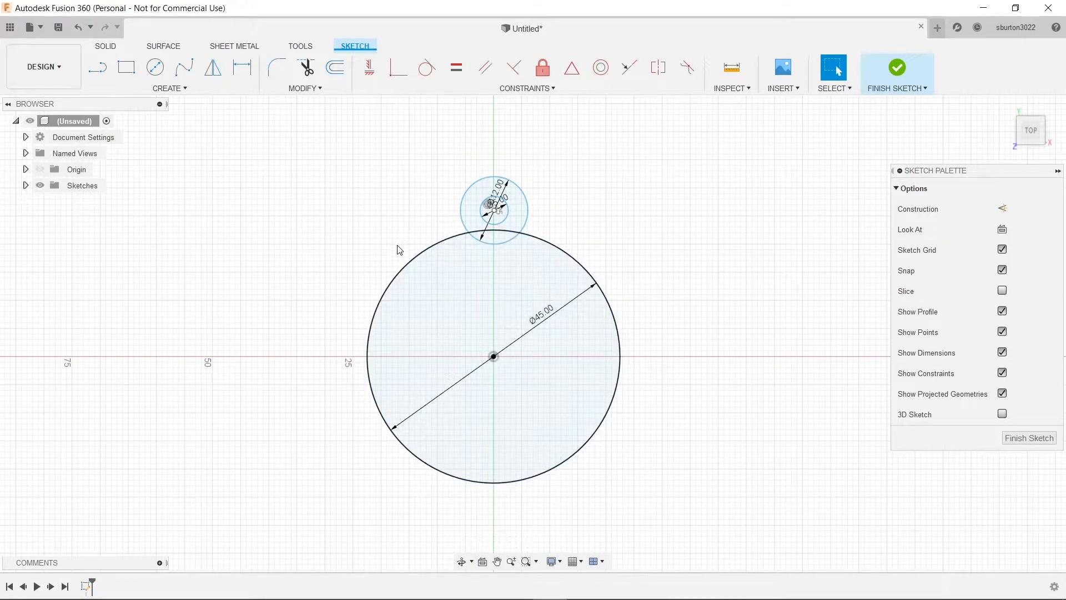
Step: Trim the overlapping arcs of the 12 mm and 45 mm circles so the lug and main circle form one outline
click(275, 73)
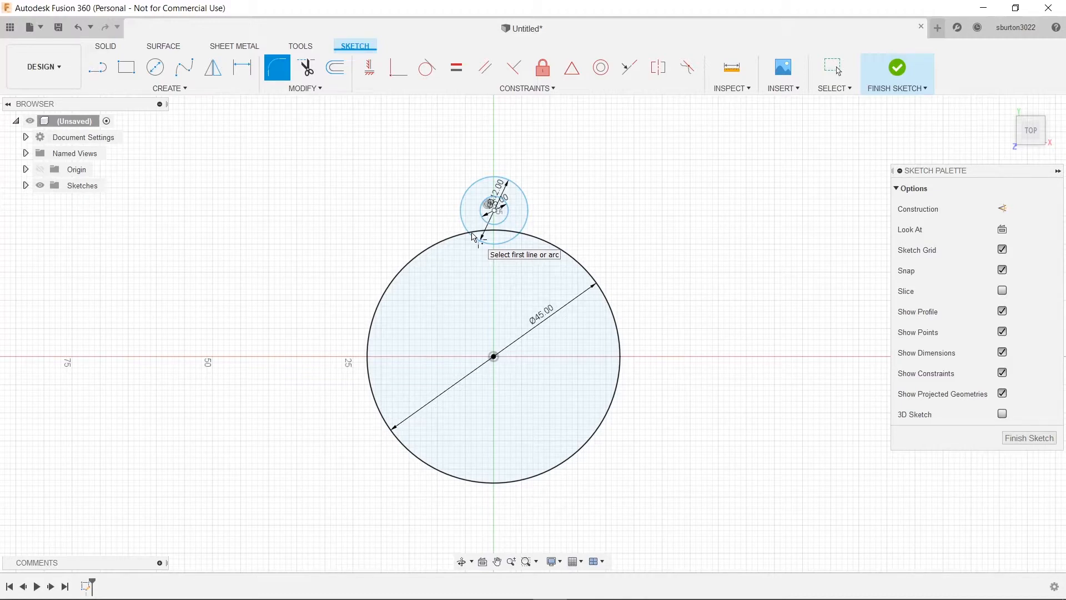
click(307, 81)
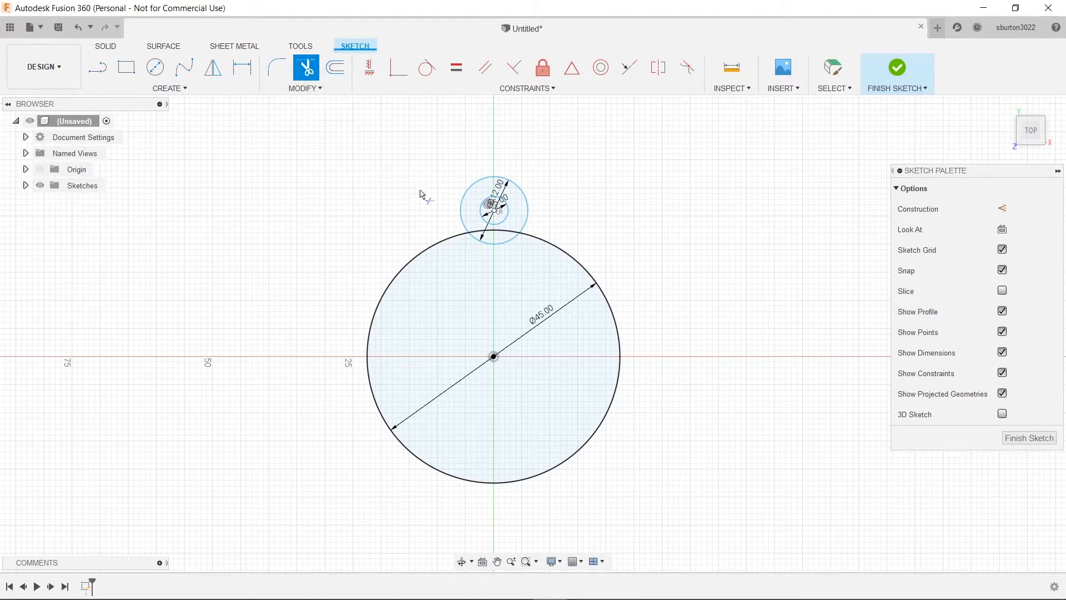
click(497, 245)
click(503, 233)
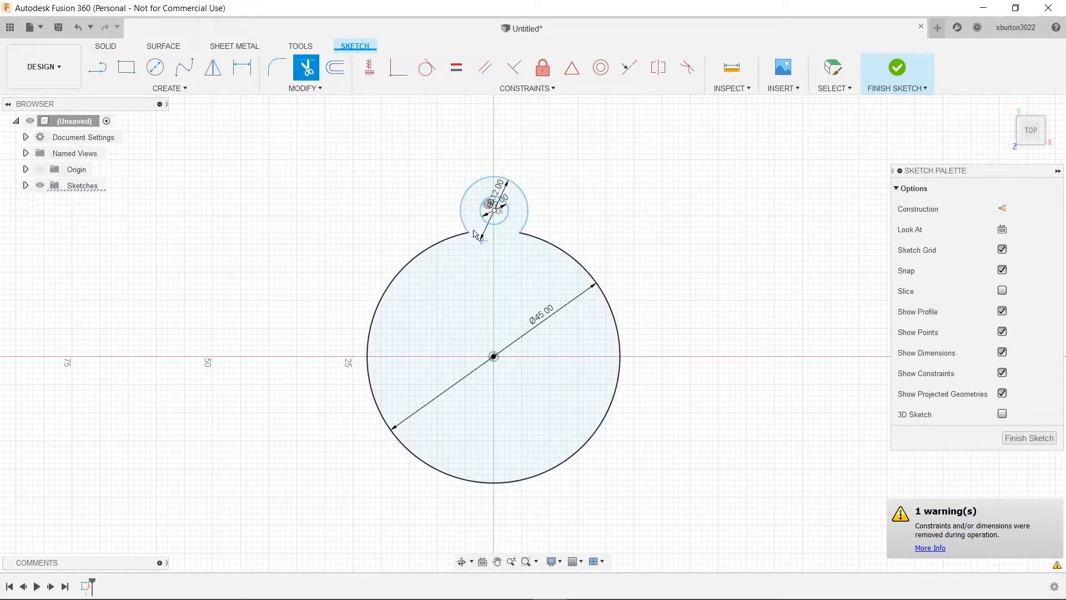
Step: Fillet both corners where the lug meets the 45 mm circle with a 7 mm radius
click(287, 78)
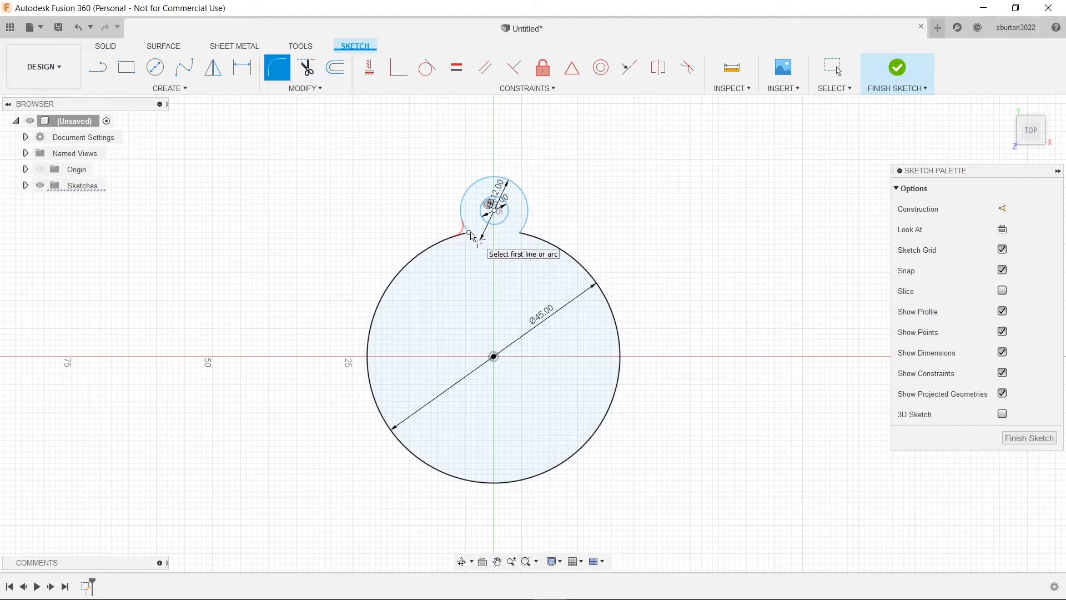
click(468, 233)
text(7)
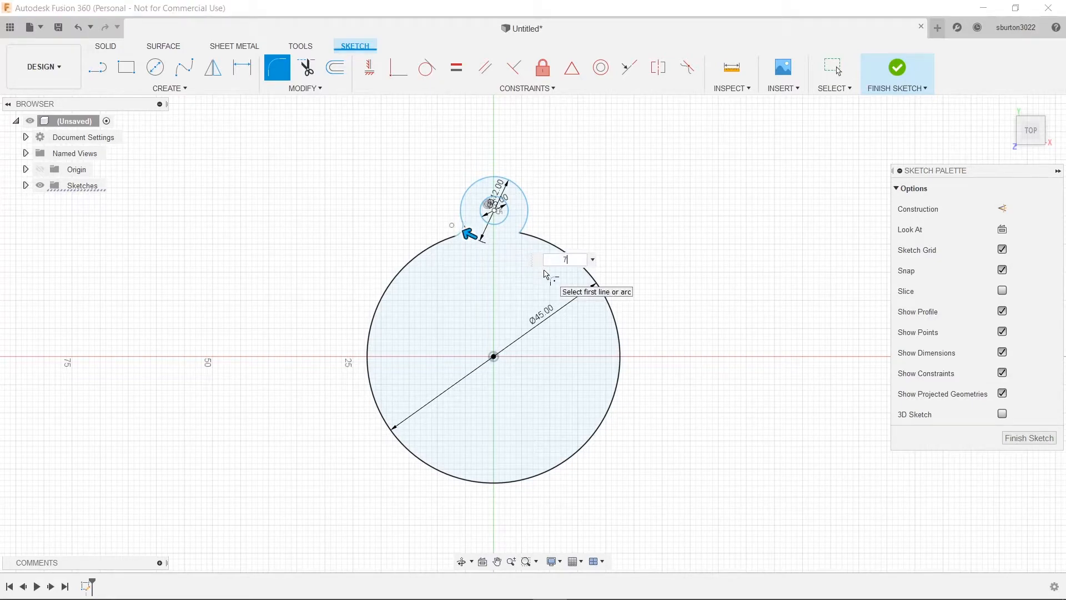
key(Return)
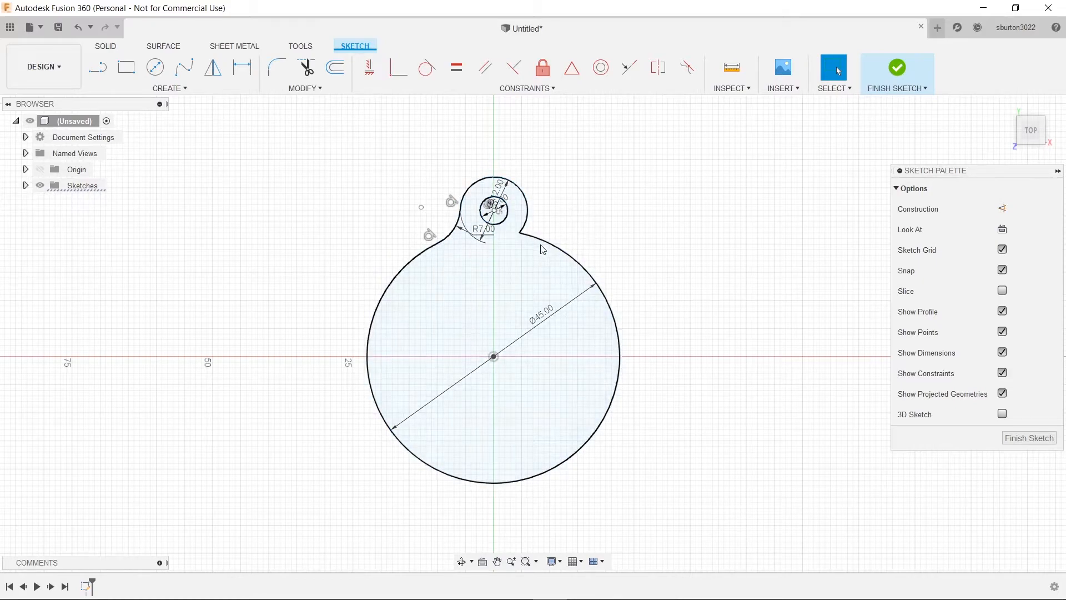
click(265, 72)
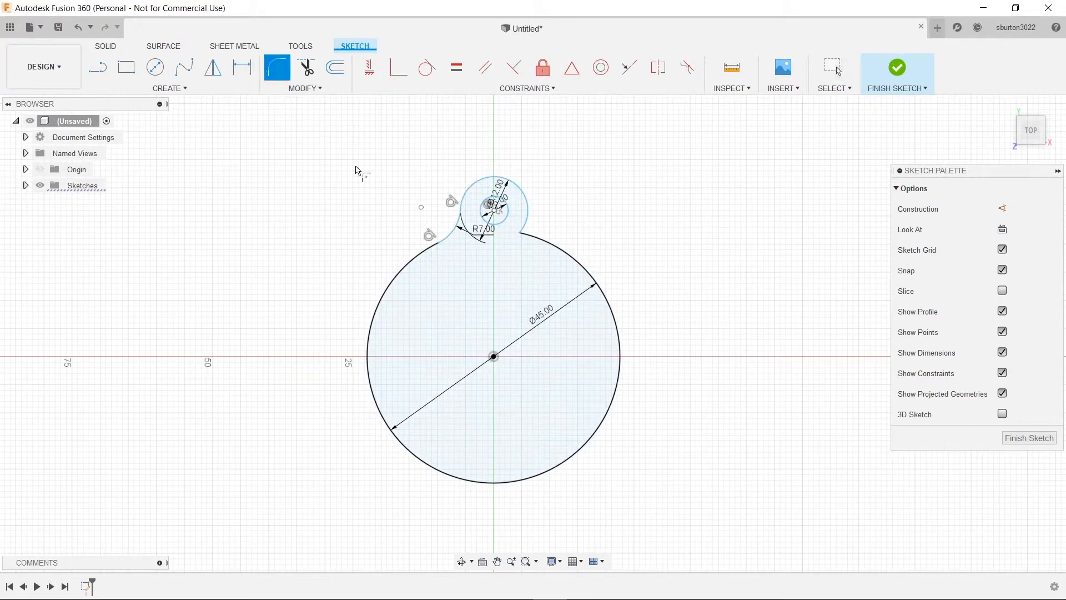
click(519, 234)
text(7)
key(Return)
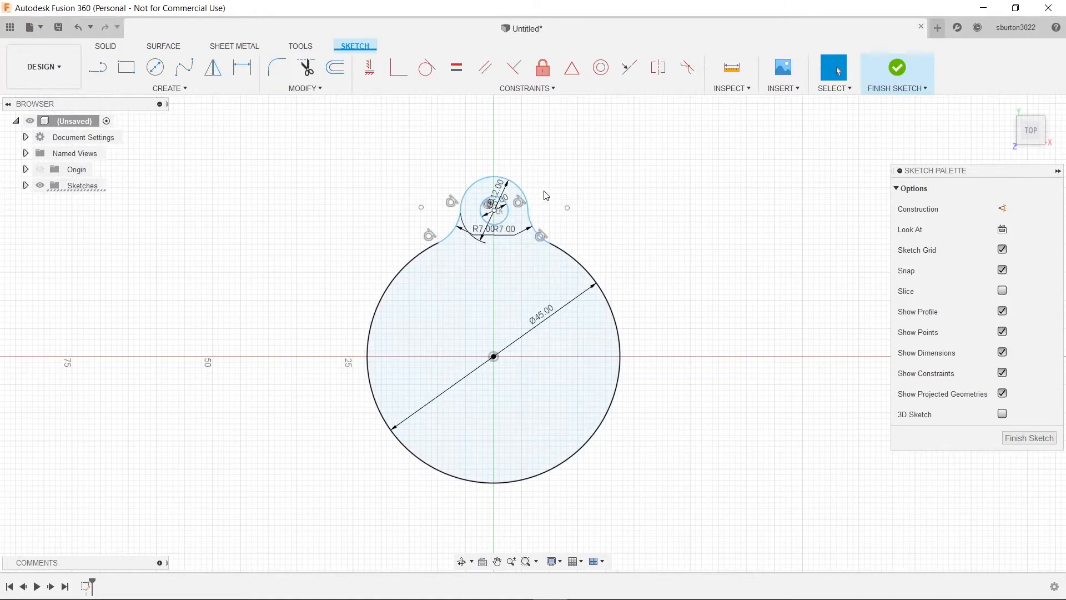
mouse_move(407, 150)
mouse_down()
mouse_move(572, 241)
mouse_move(411, 222)
mouse_up()
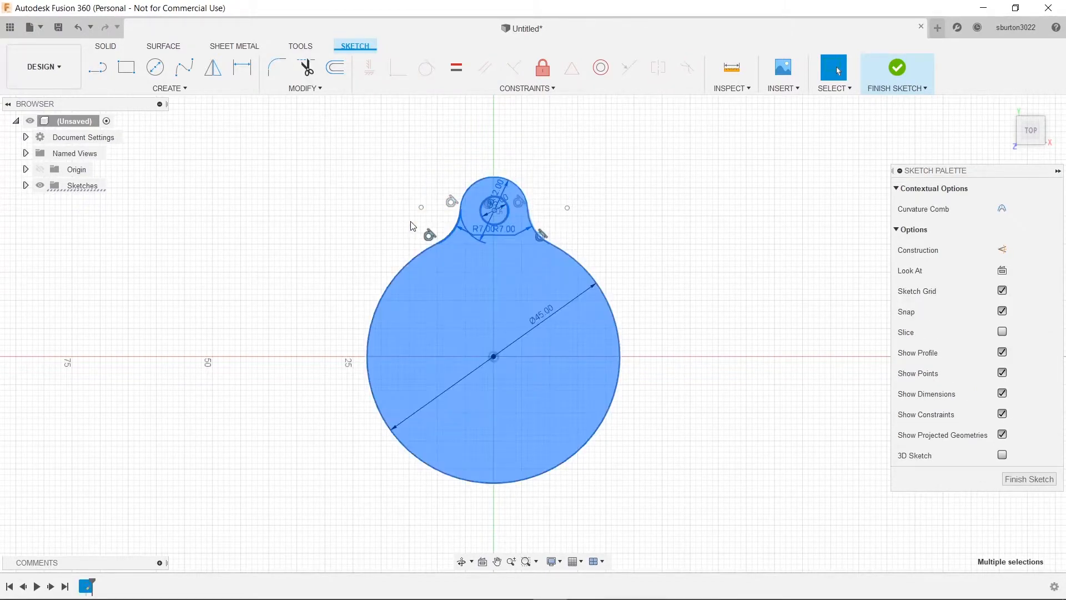
click(440, 193)
mouse_move(430, 159)
mouse_down()
mouse_move(463, 198)
mouse_move(554, 240)
mouse_up()
click(537, 231)
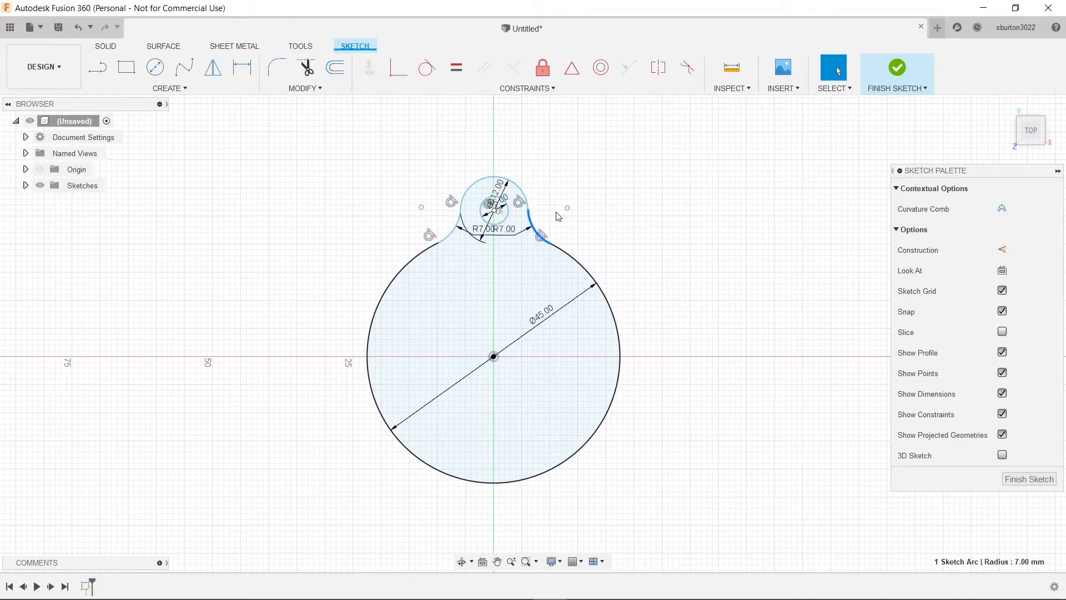
click(555, 212)
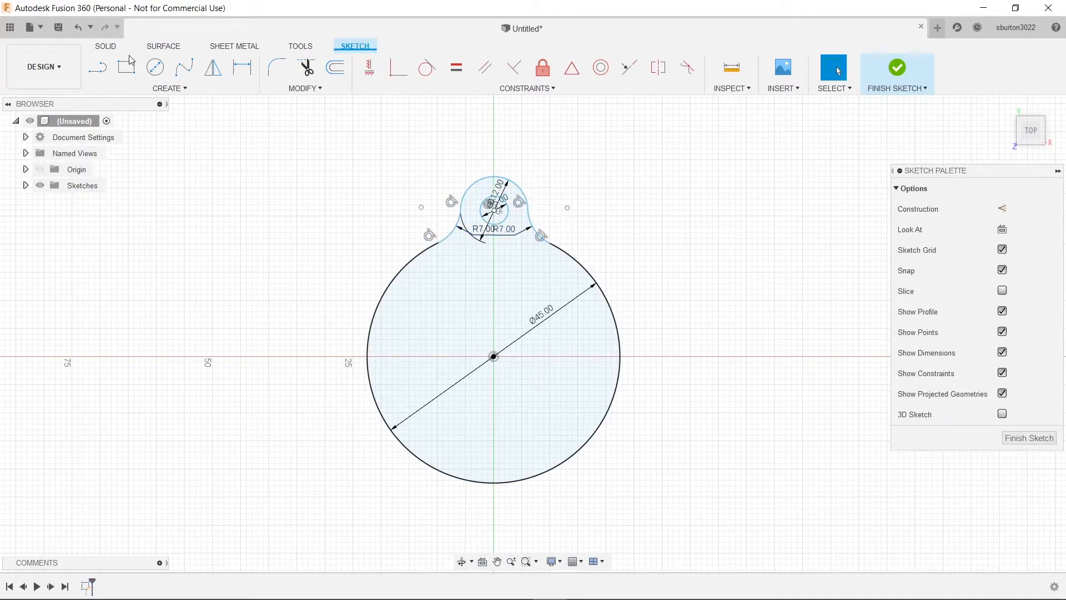
Step: Circular-pattern the lug outline, its two fillets and the 5 mm hole around the 45 mm circle's centre, 4 instances over a full turn
click(177, 93)
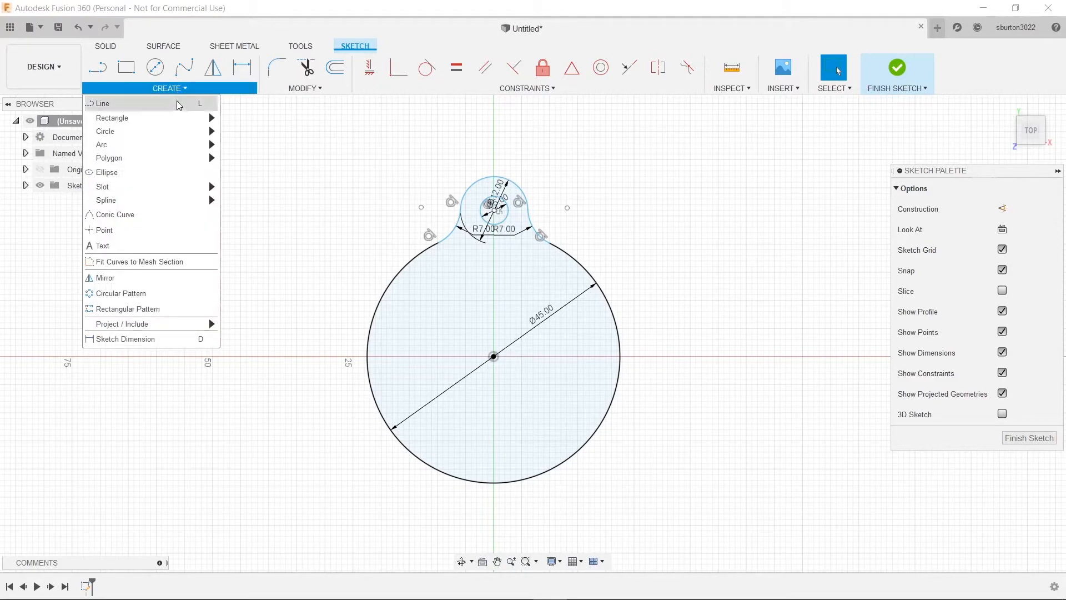
click(157, 292)
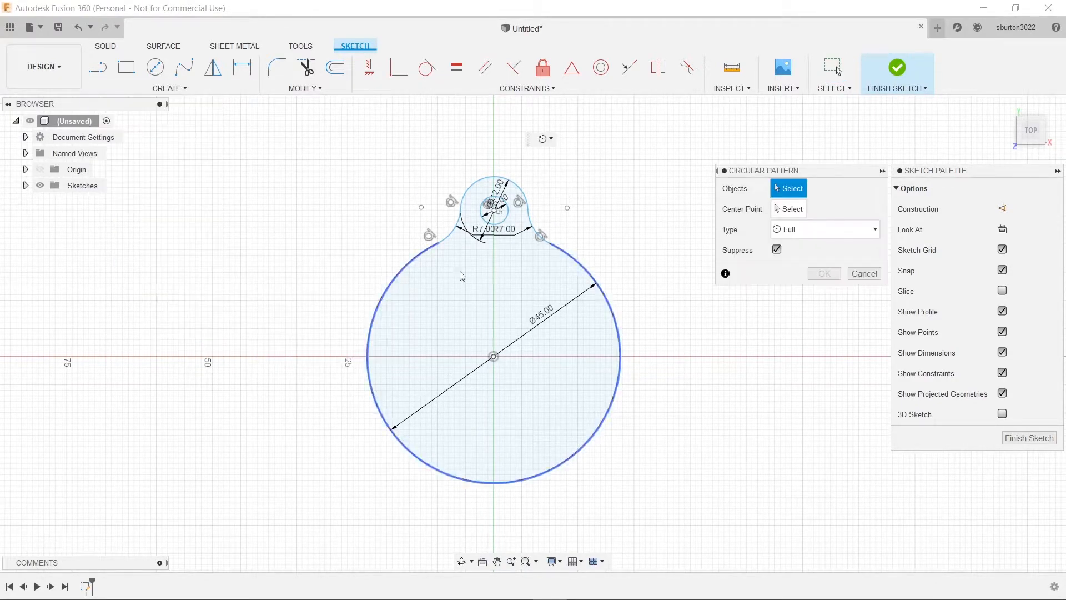
drag(418, 169, 550, 245)
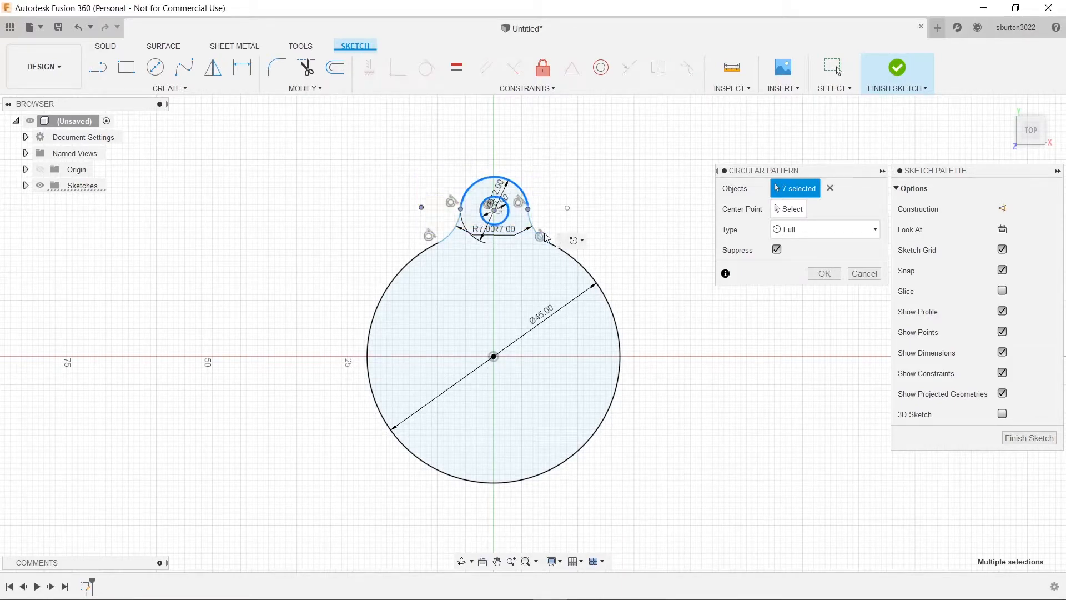
click(532, 235)
click(456, 231)
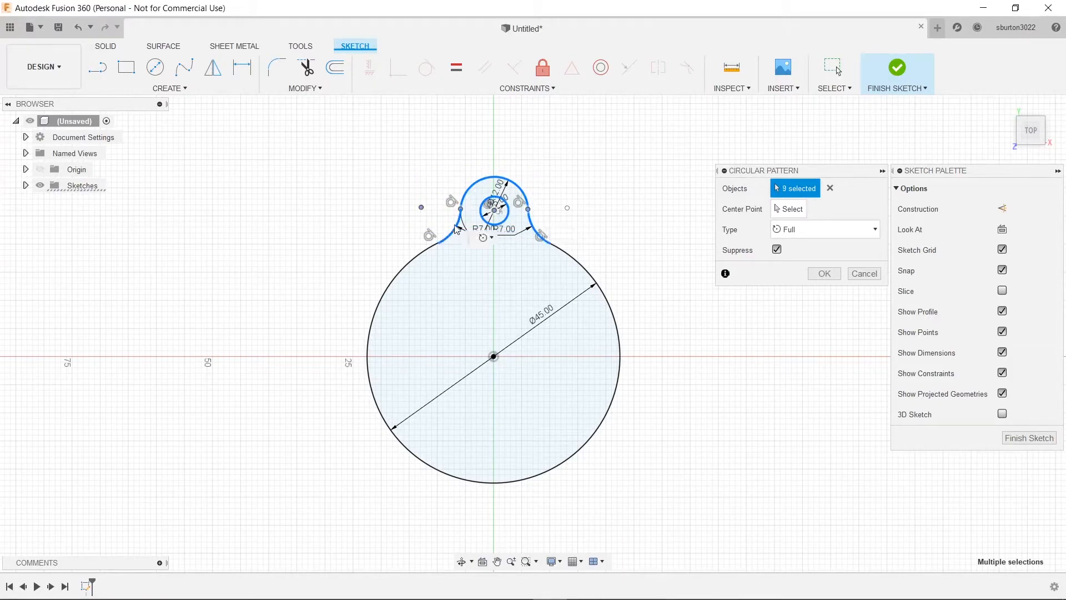
click(788, 209)
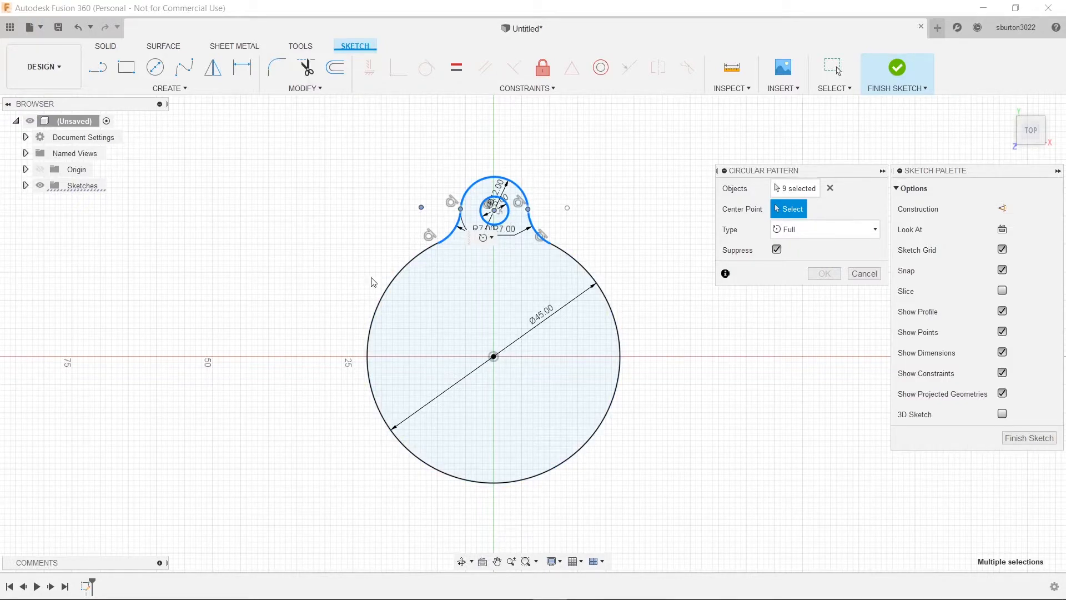
click(493, 357)
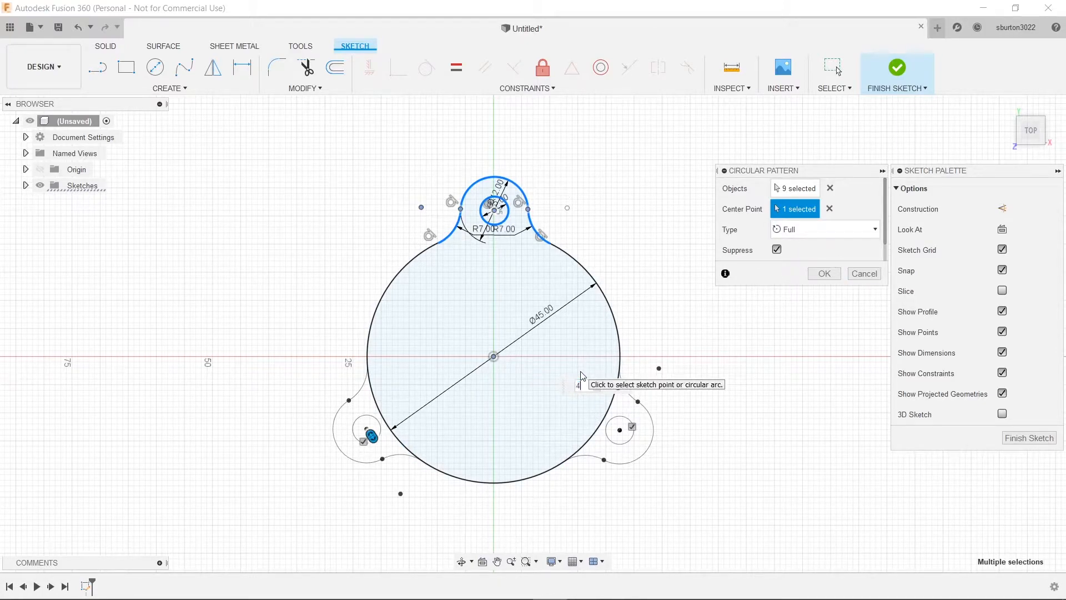
click(824, 274)
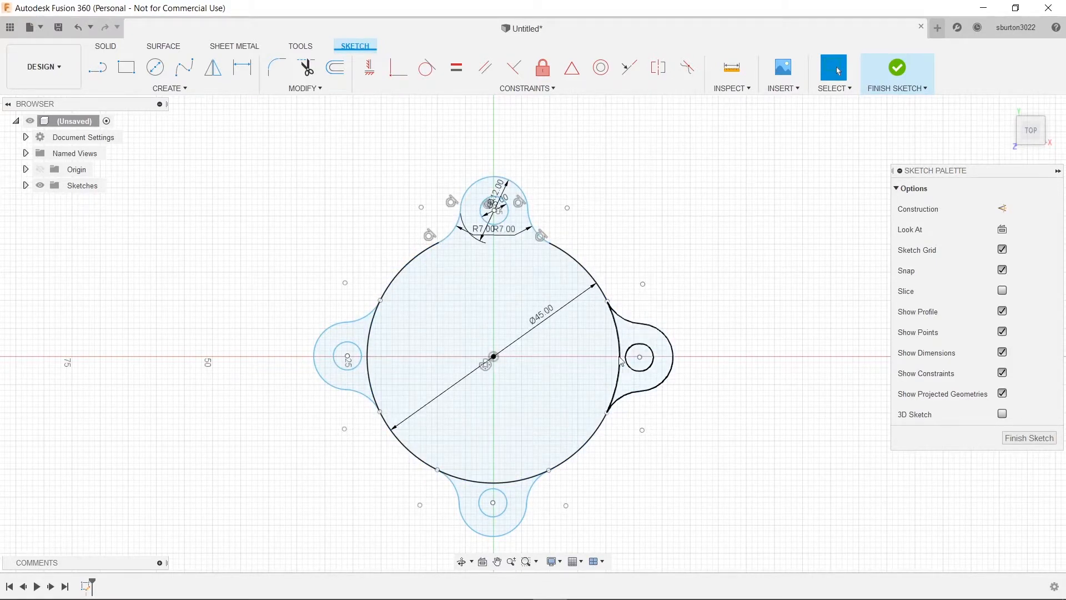
Step: Trim the three arcs of the 45 mm circle that cross the patterned lugs and finish the sketch
click(306, 67)
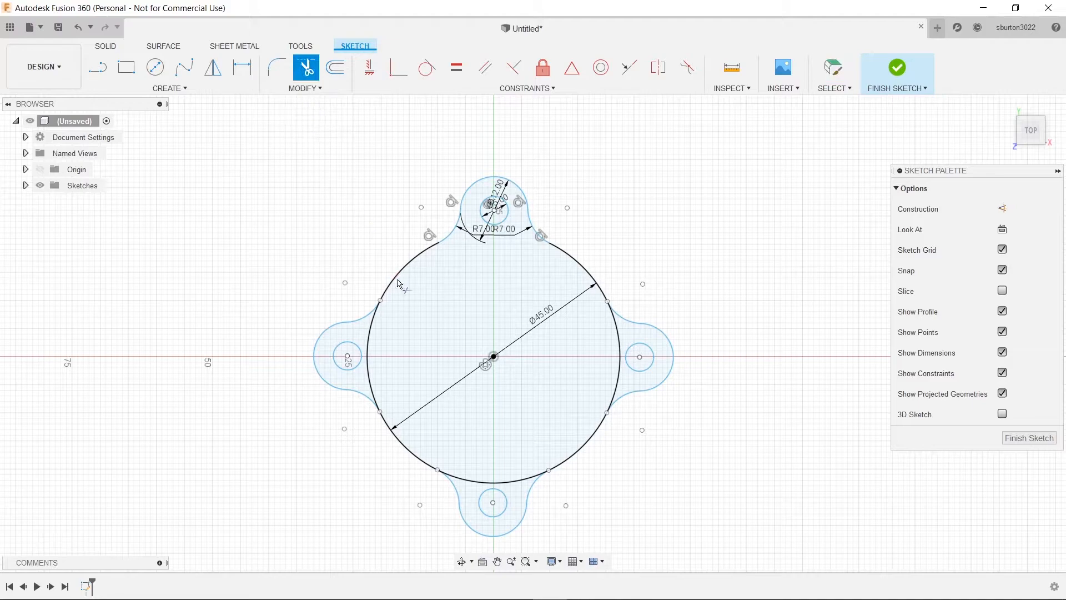
click(367, 347)
click(483, 481)
click(619, 386)
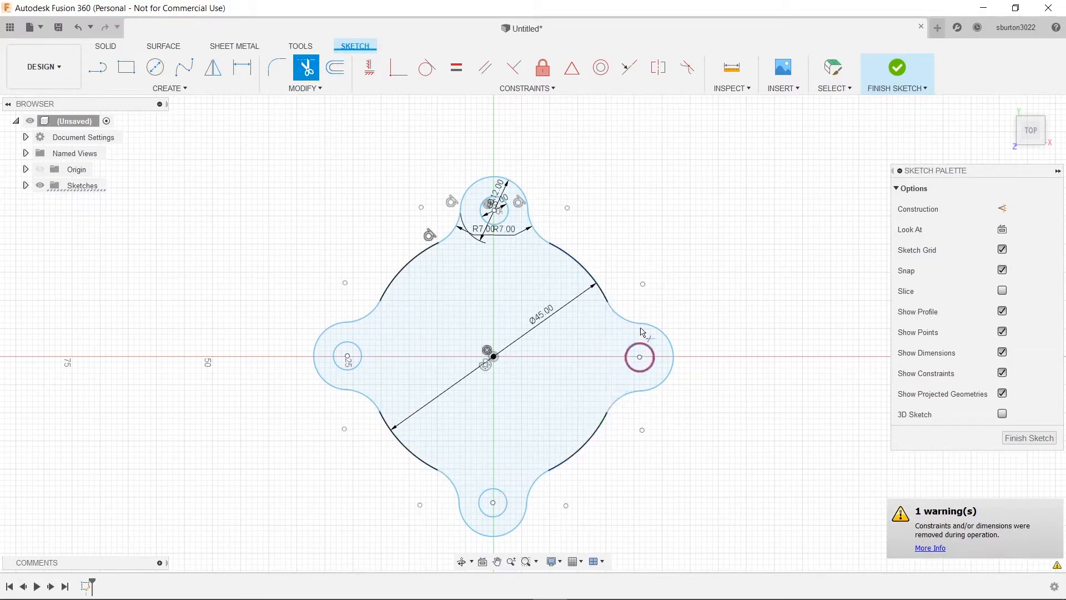
click(886, 74)
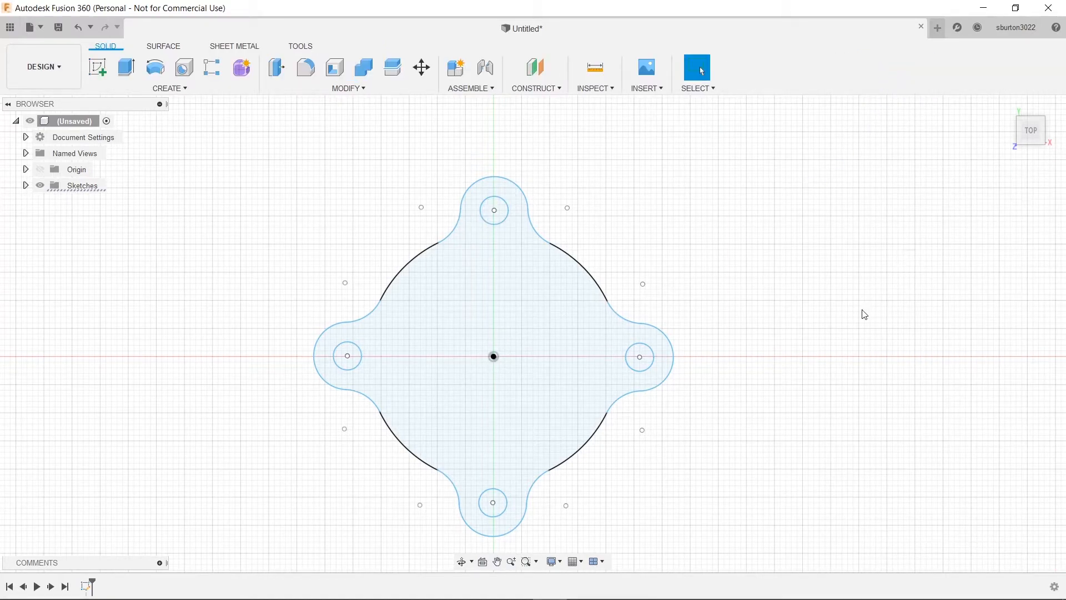
Step: Check the plate thickness in the reference drawing and extrude the flange profile without its four holes 3 mm as a new body
key(alt+Tab)
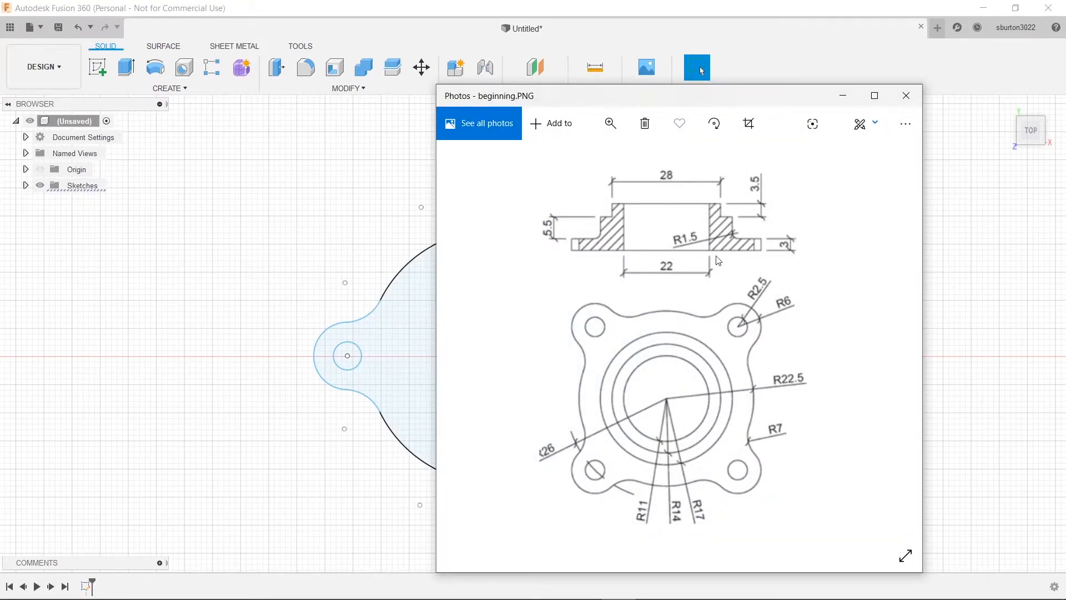
click(843, 95)
key(q)
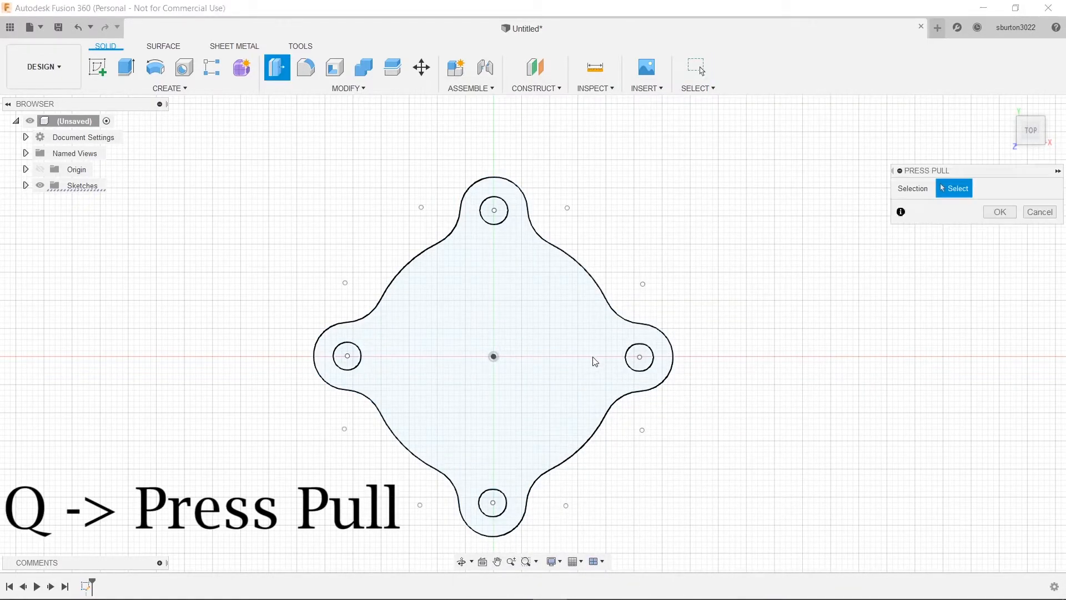
click(542, 354)
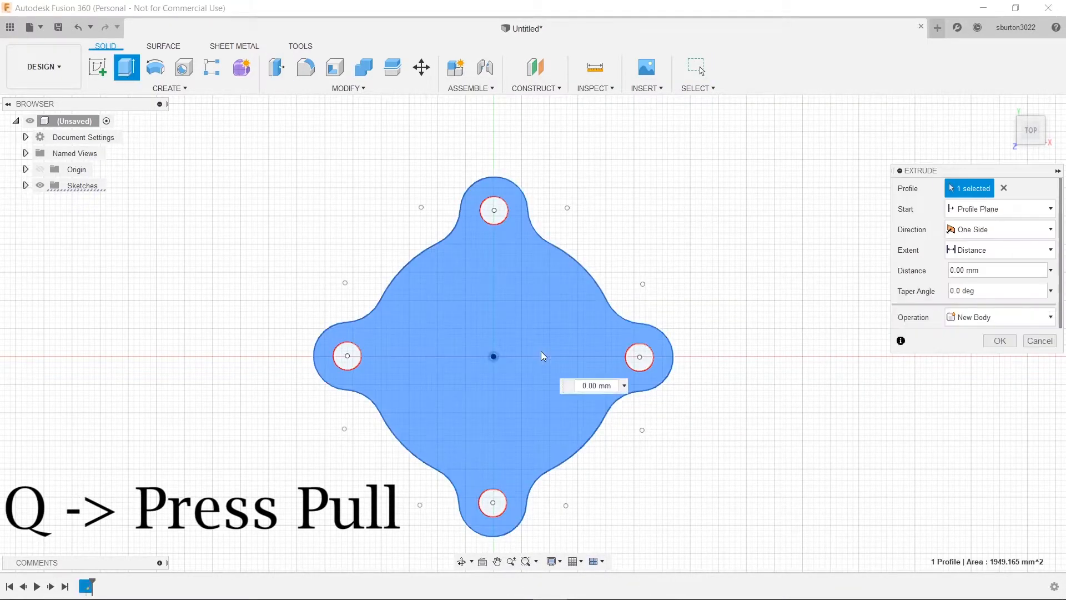
text(3)
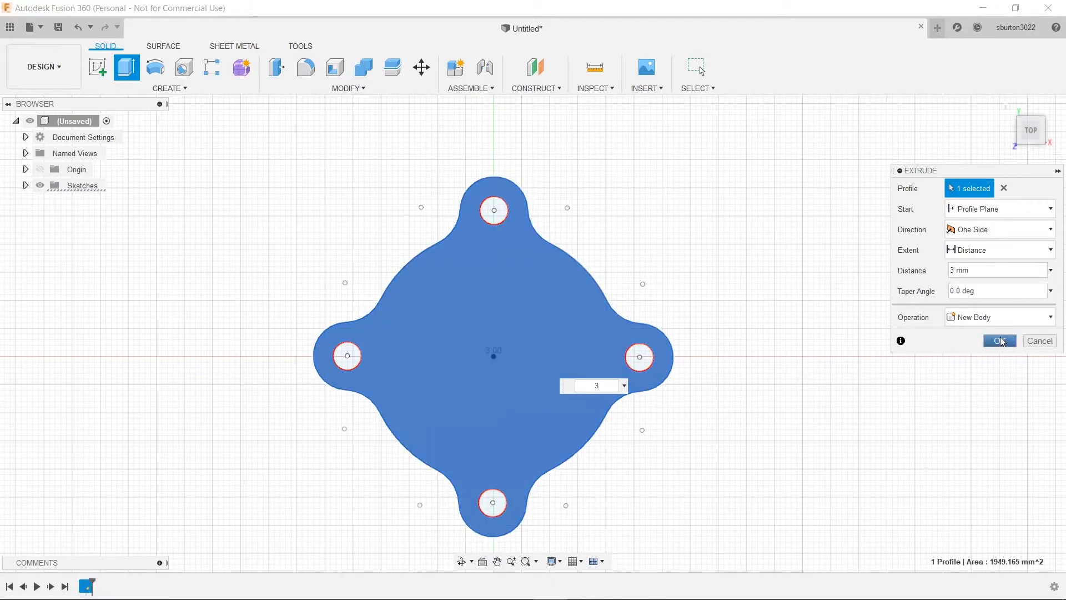
click(1000, 341)
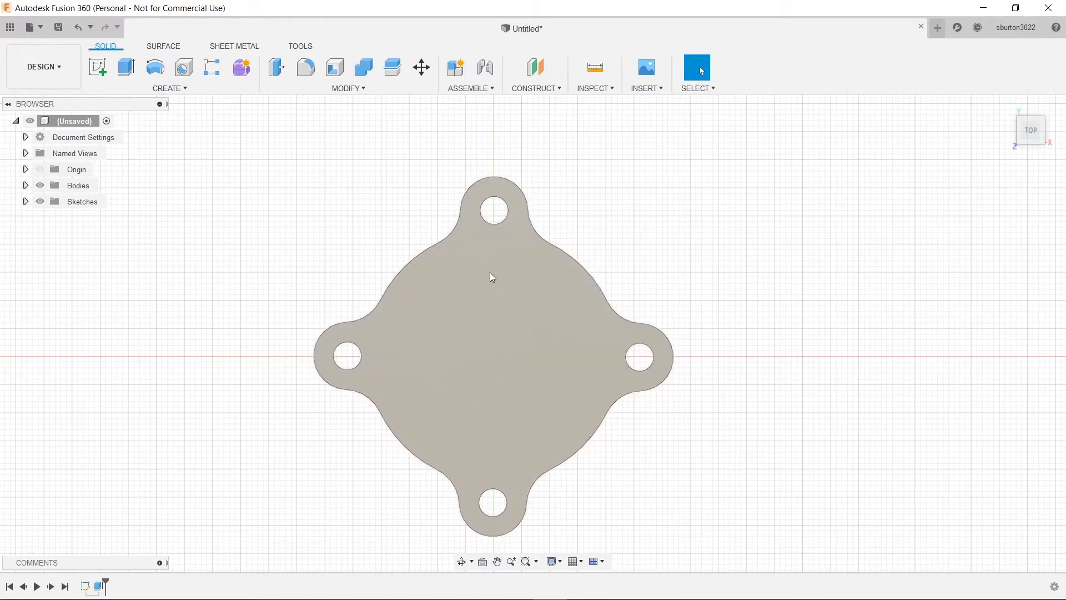
Step: Consult the reference drawing and sketch a circle of diameter 17*2 mm on the plate's top face, centred on the origin
key(alt+Tab)
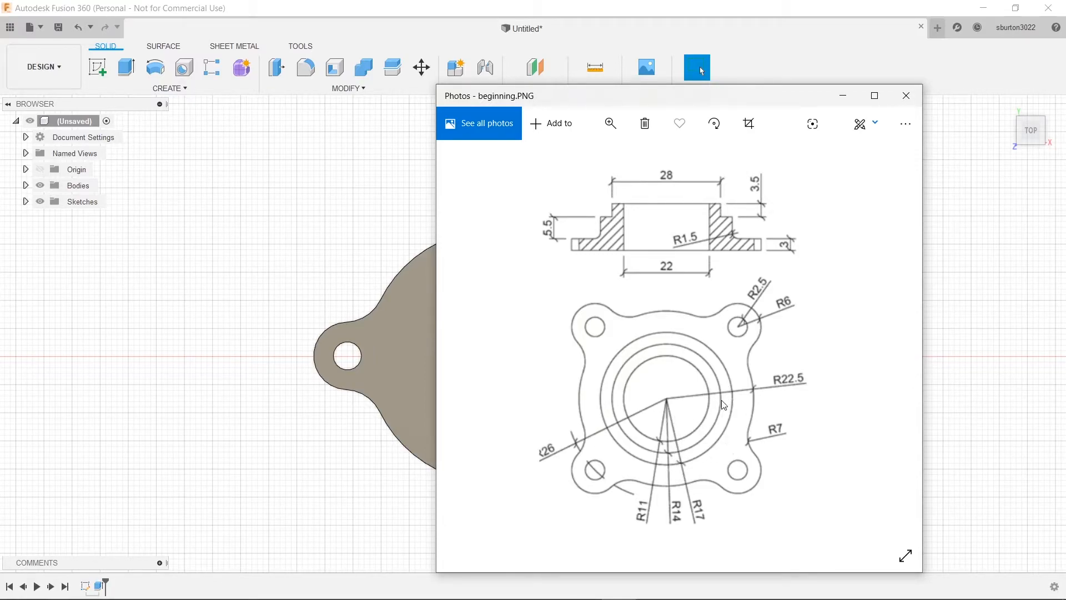
click(842, 96)
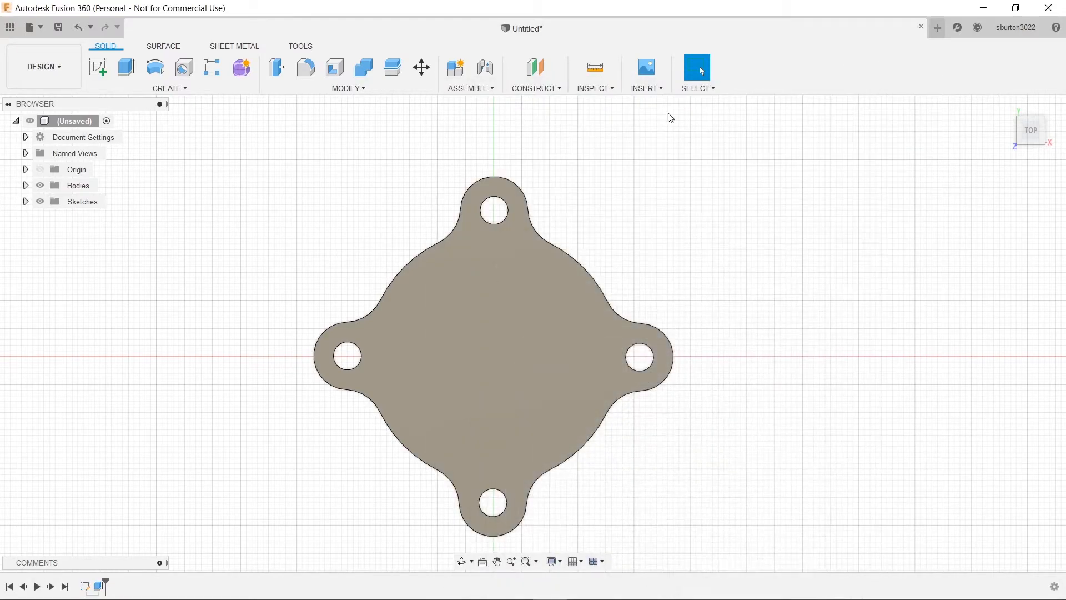
click(96, 73)
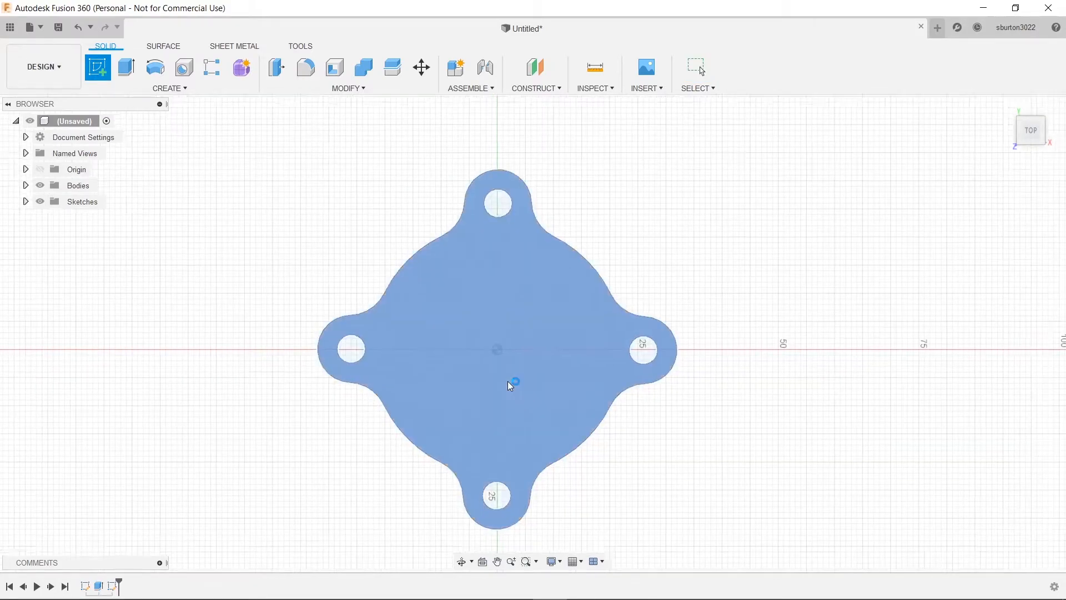
click(508, 382)
click(156, 67)
click(519, 308)
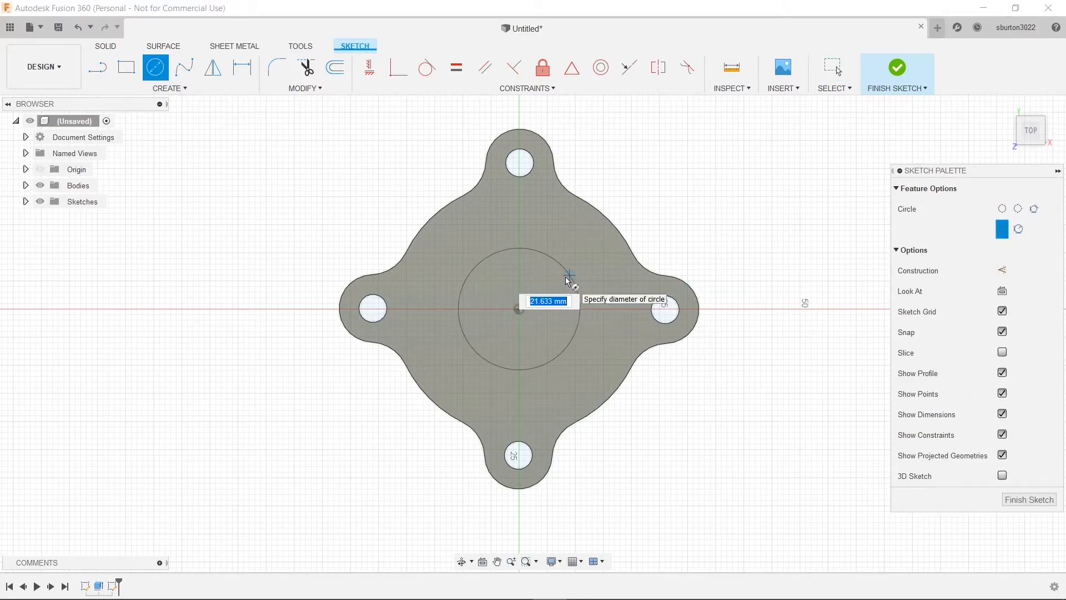
text(17*2)
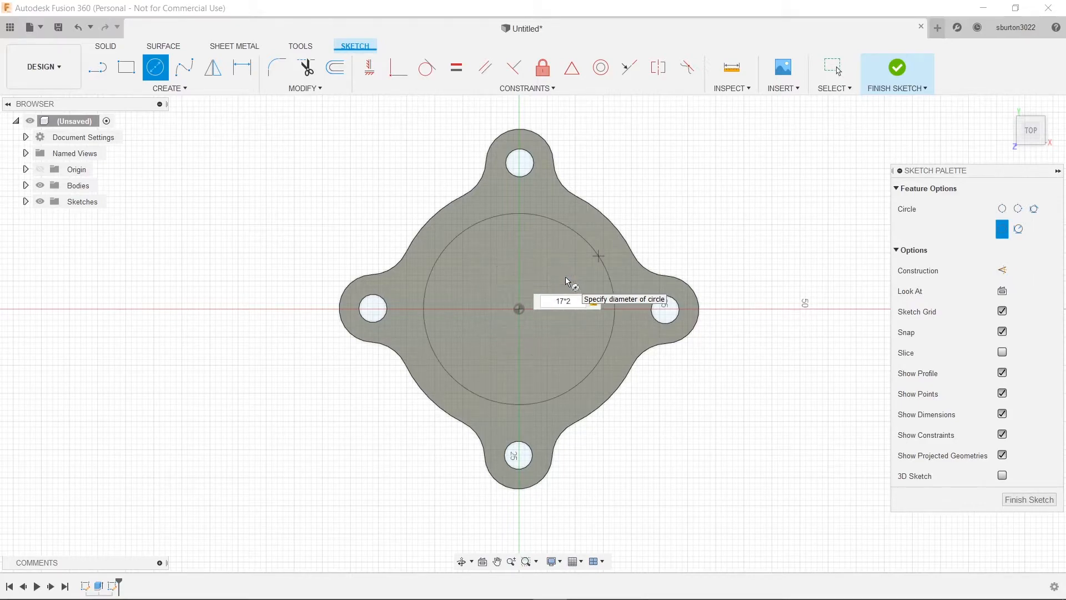
key(Return)
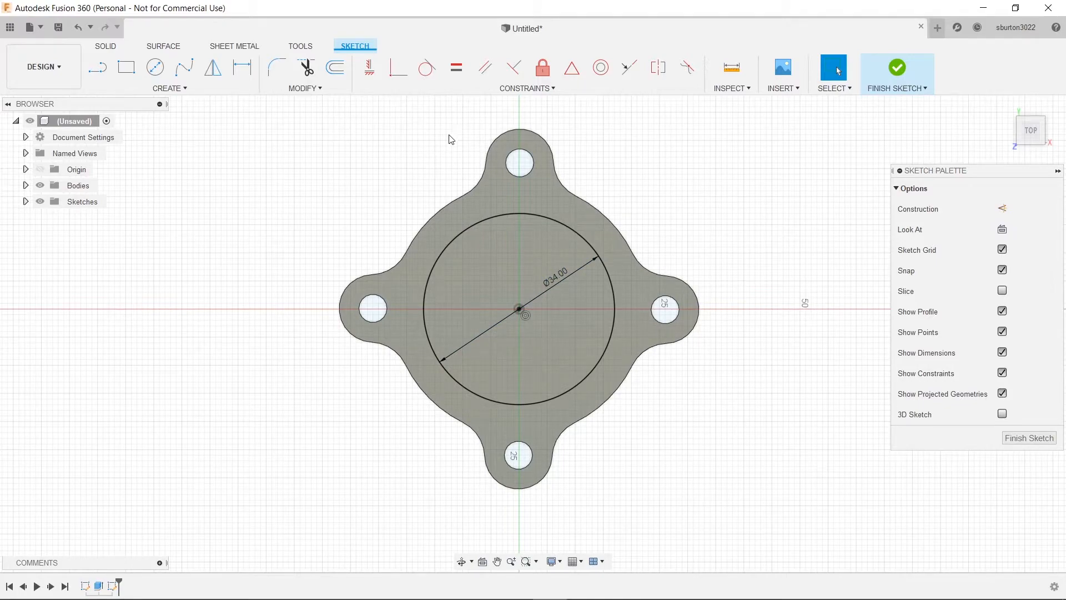
Step: Check the step height in the reference drawing and extrude the 34 mm circle 5.5 mm, joined to the plate
key(q)
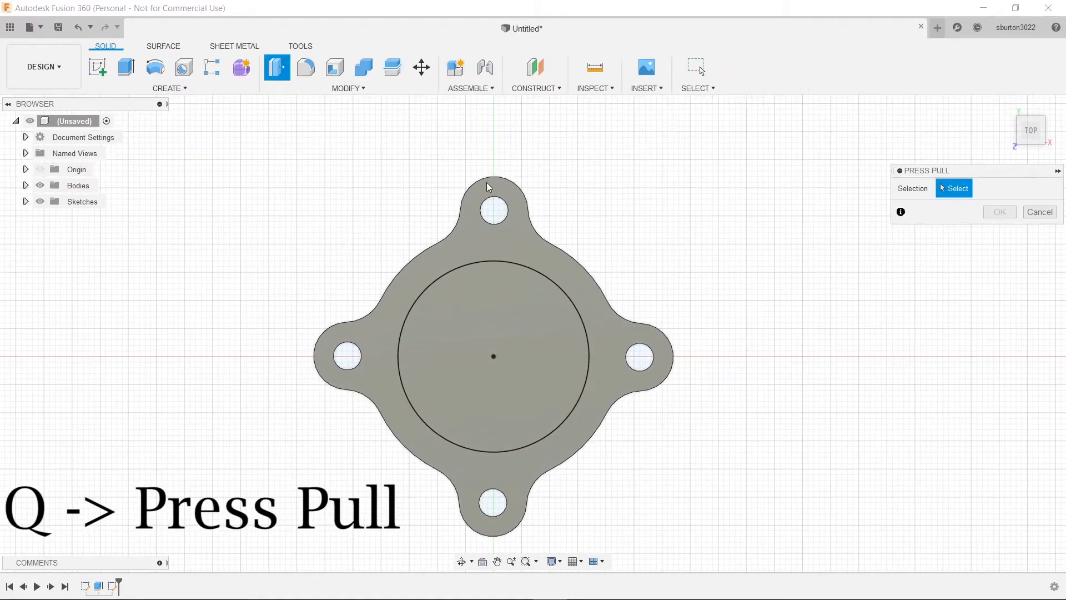
click(492, 294)
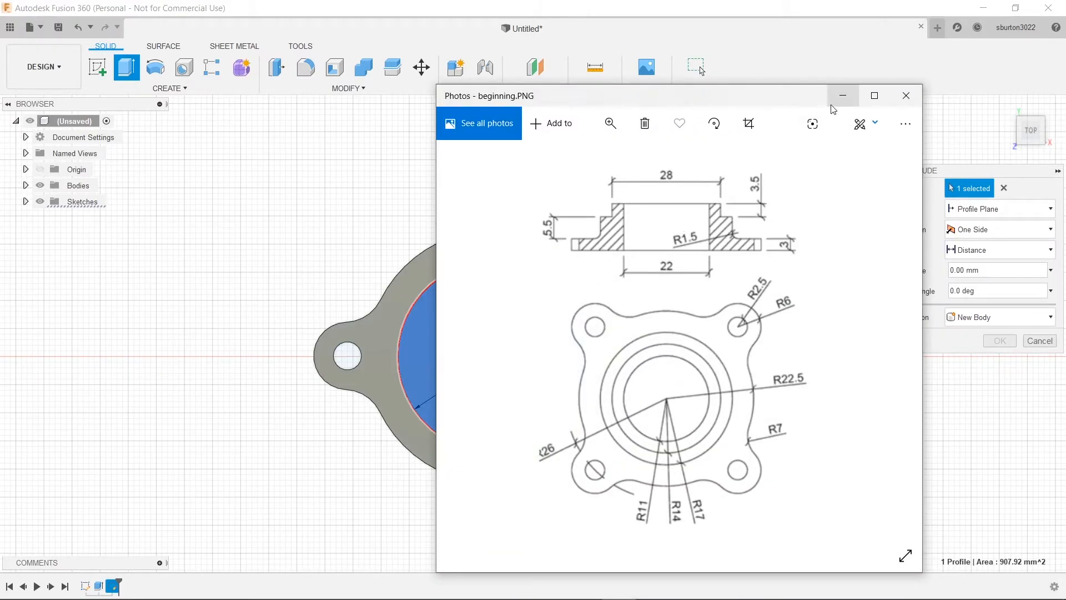
click(843, 95)
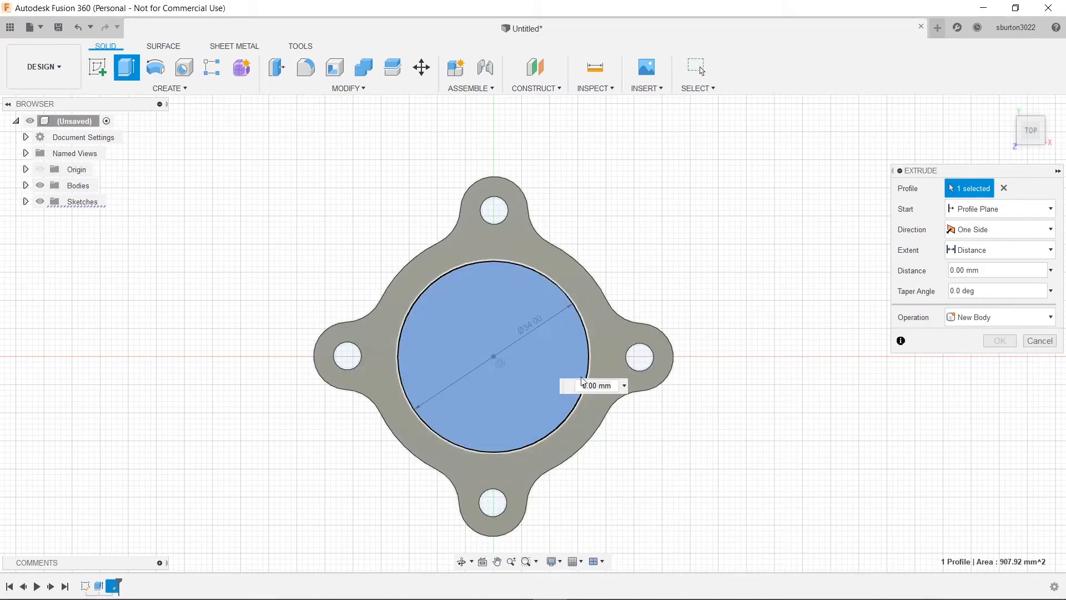
click(951, 271)
text(5.5mm)
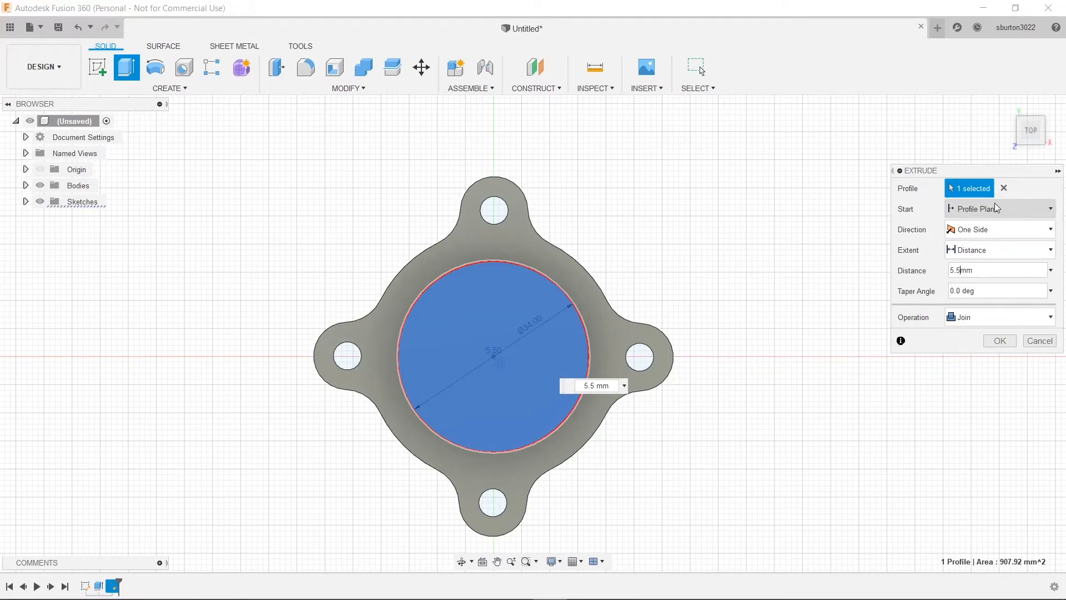
click(1002, 342)
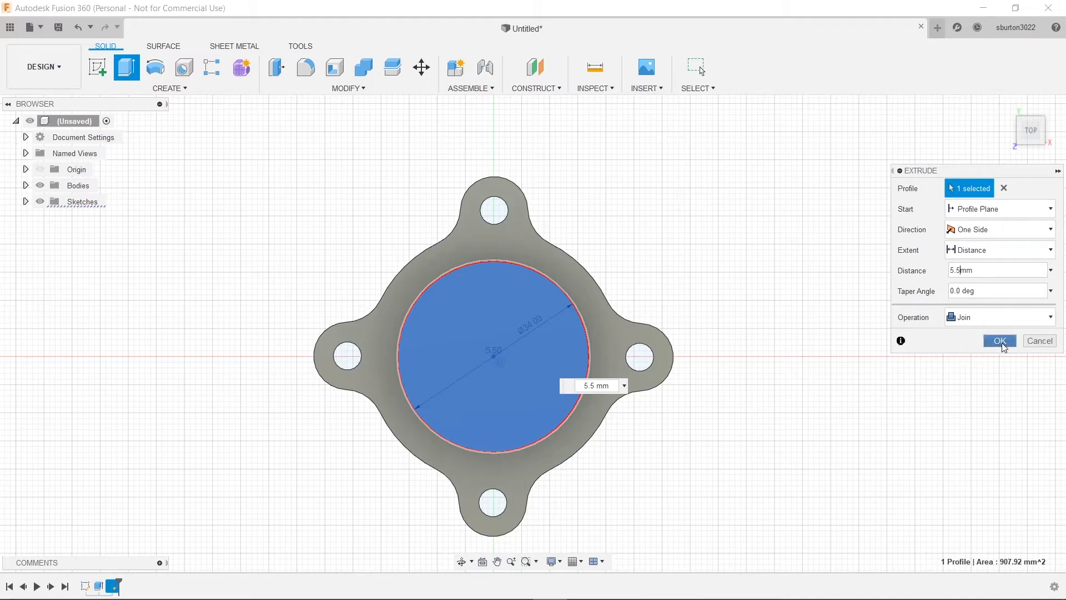
Step: Consult the reference drawing and sketch a circle of diameter 14*2 mm on the boss's top face, centred on the origin
key(alt+Tab)
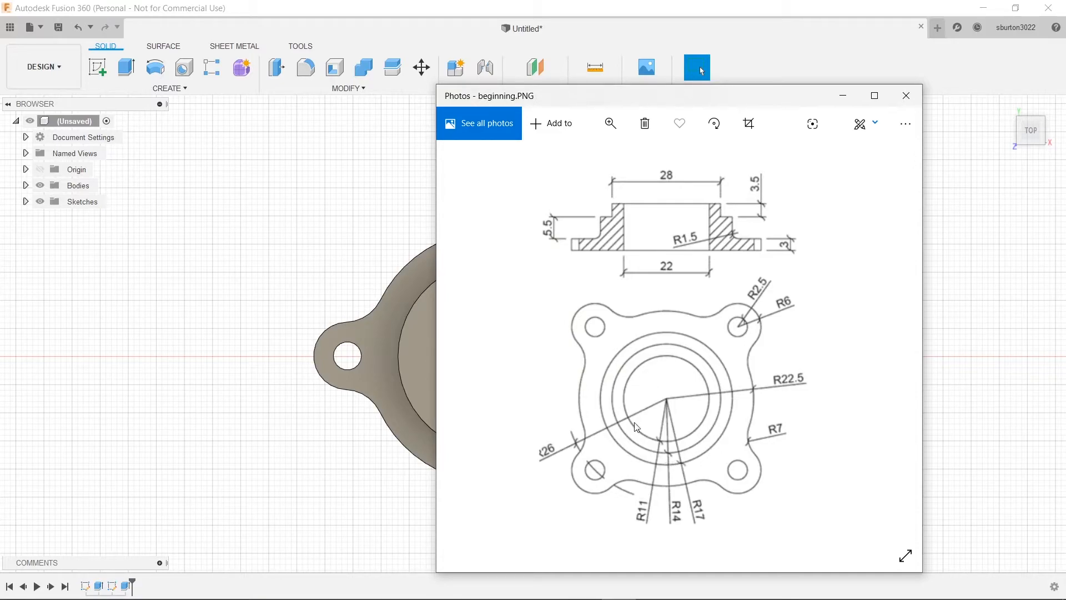
key(alt+Tab)
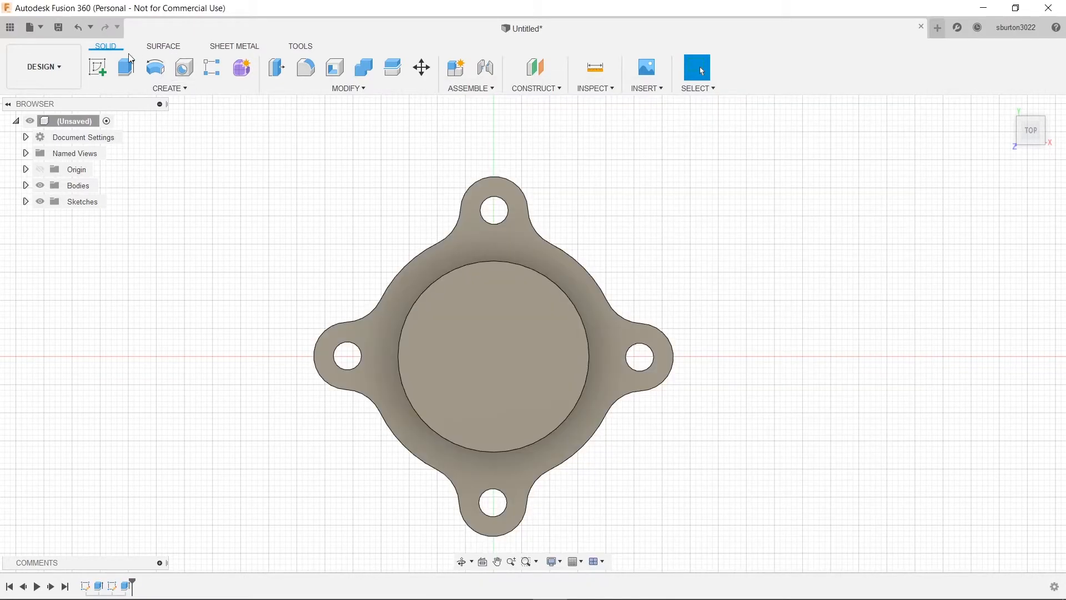
click(468, 325)
click(155, 67)
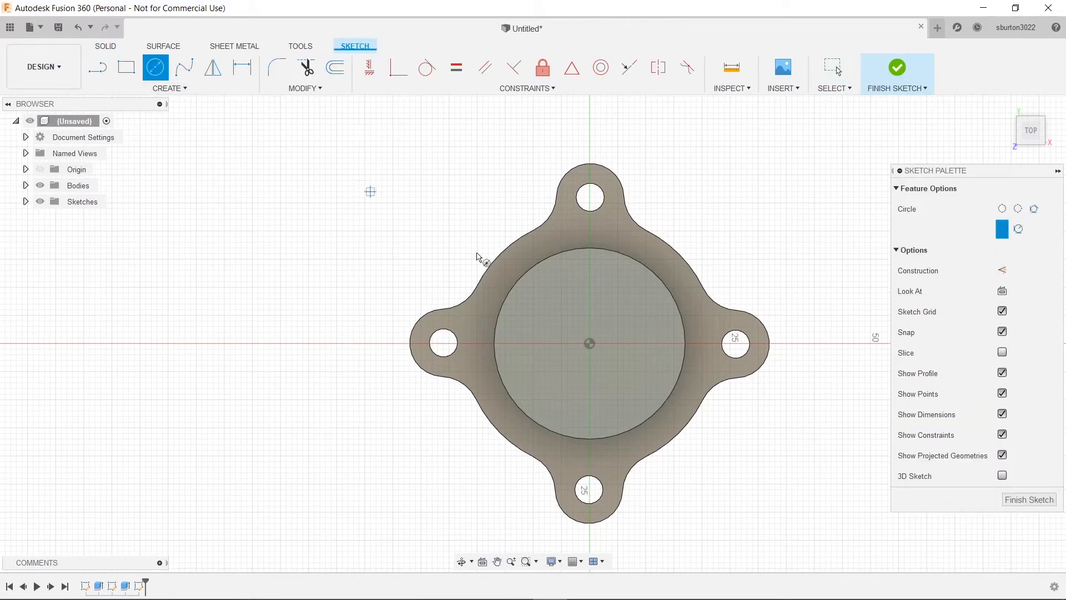
click(589, 343)
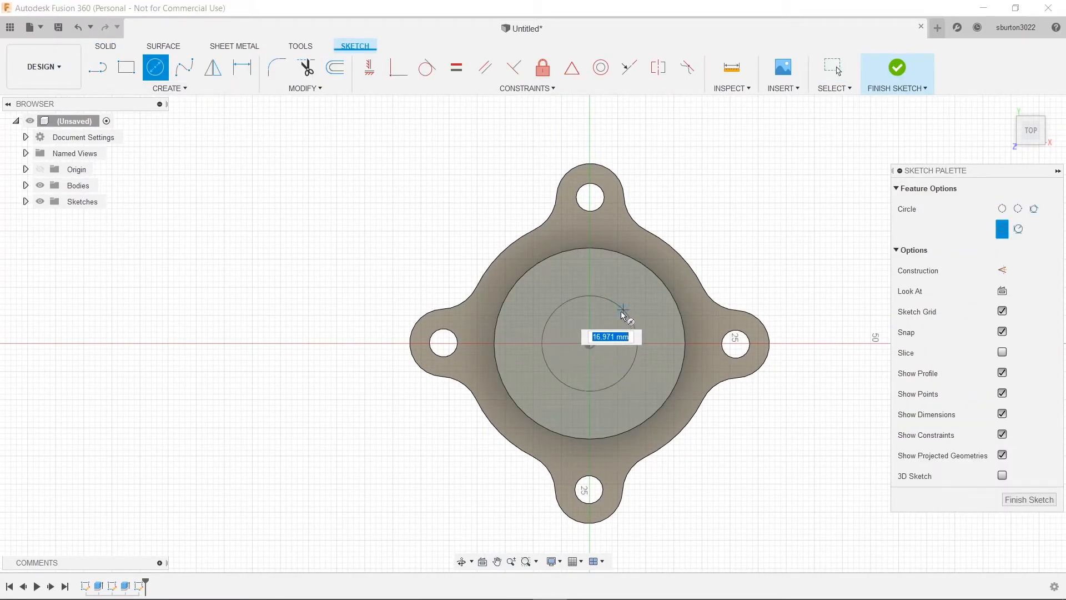
text(14*)
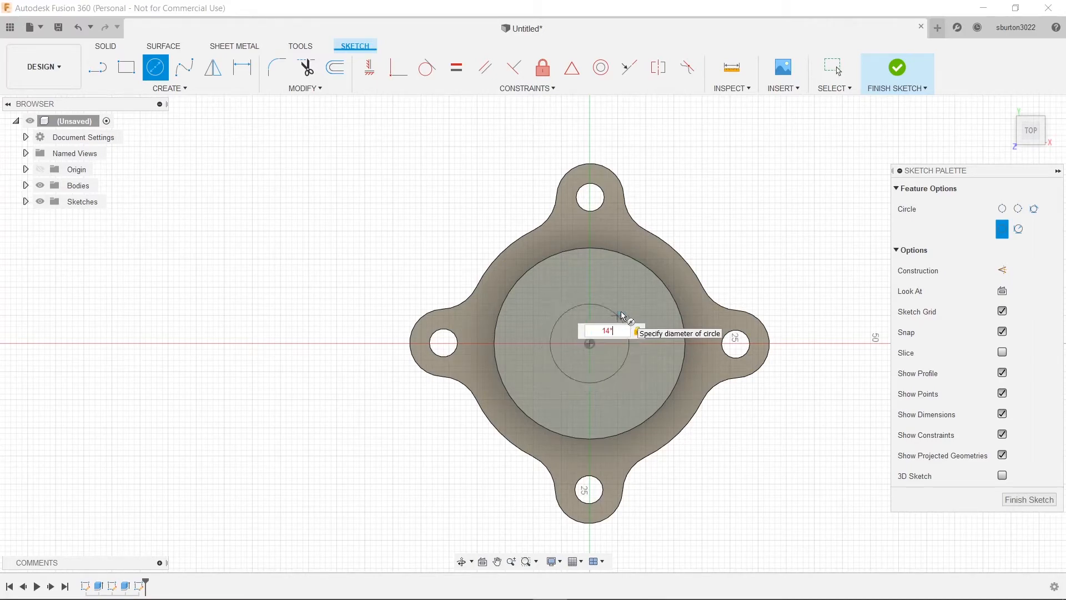
text(2)
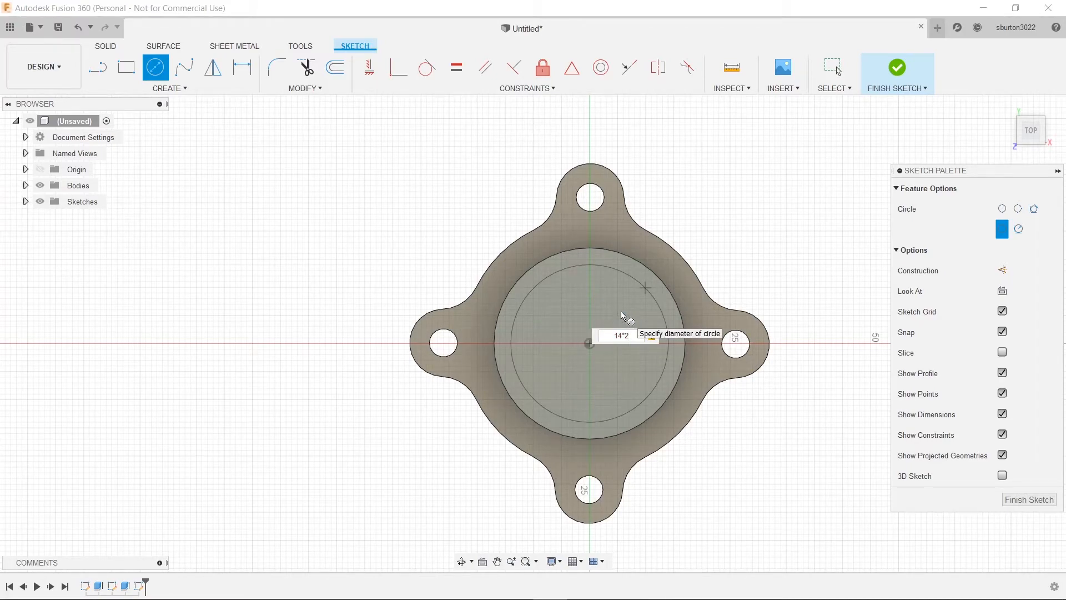
key(Return)
key(Return)
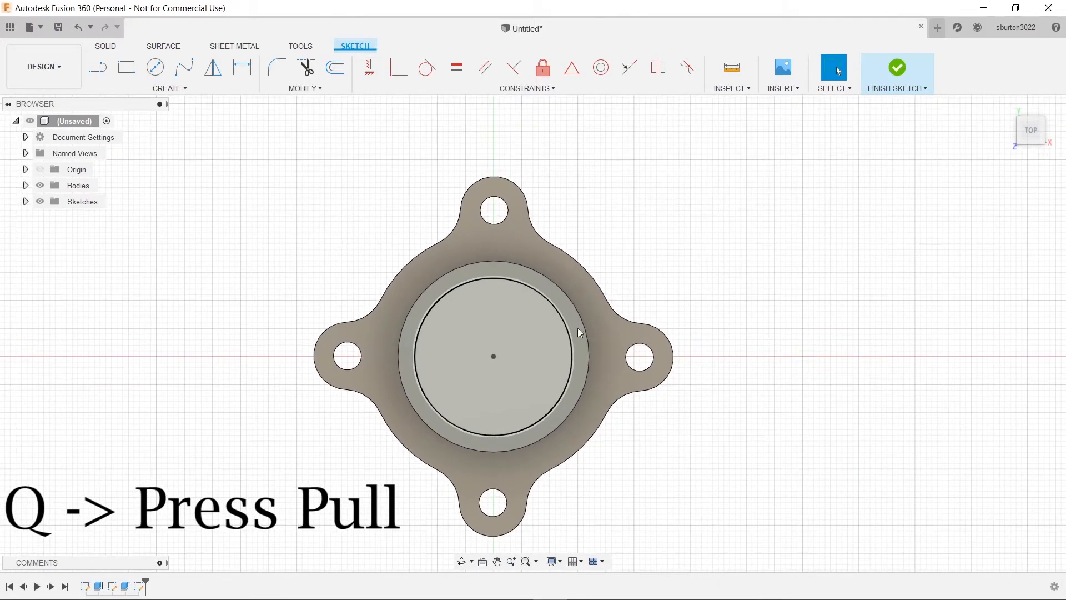
Step: Check the upper step height in the reference drawing and extrude the 28 mm circle 3.5 mm, joined to the boss
key(q)
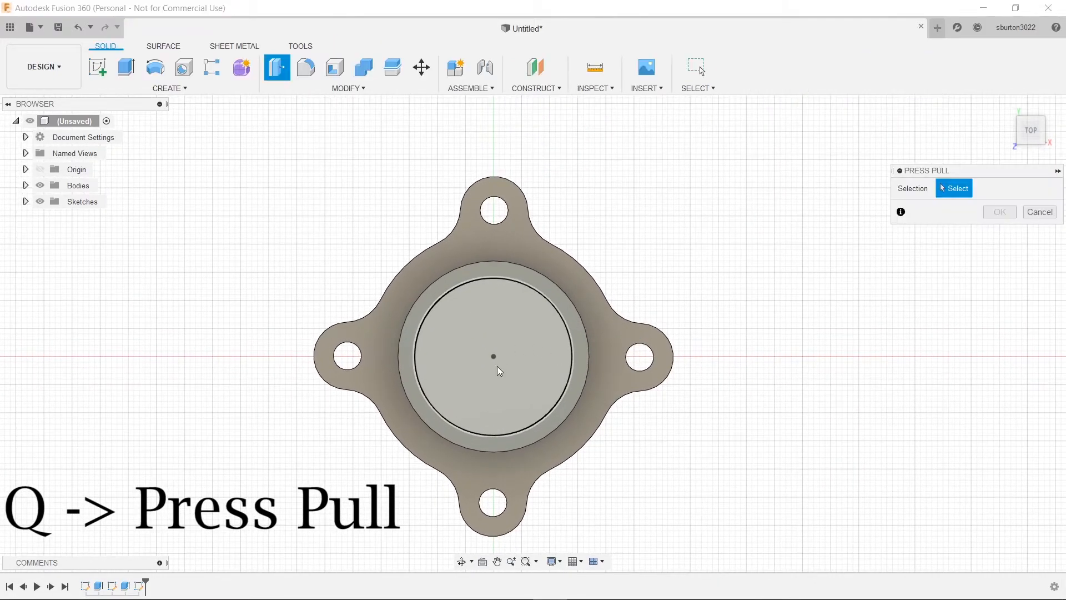
click(504, 368)
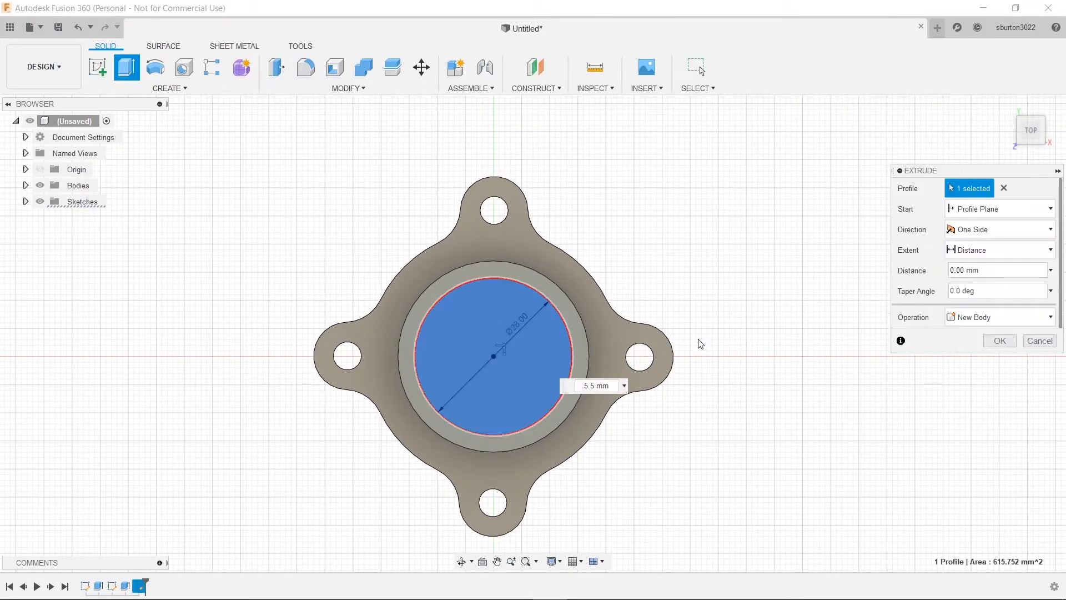
key(alt+Tab)
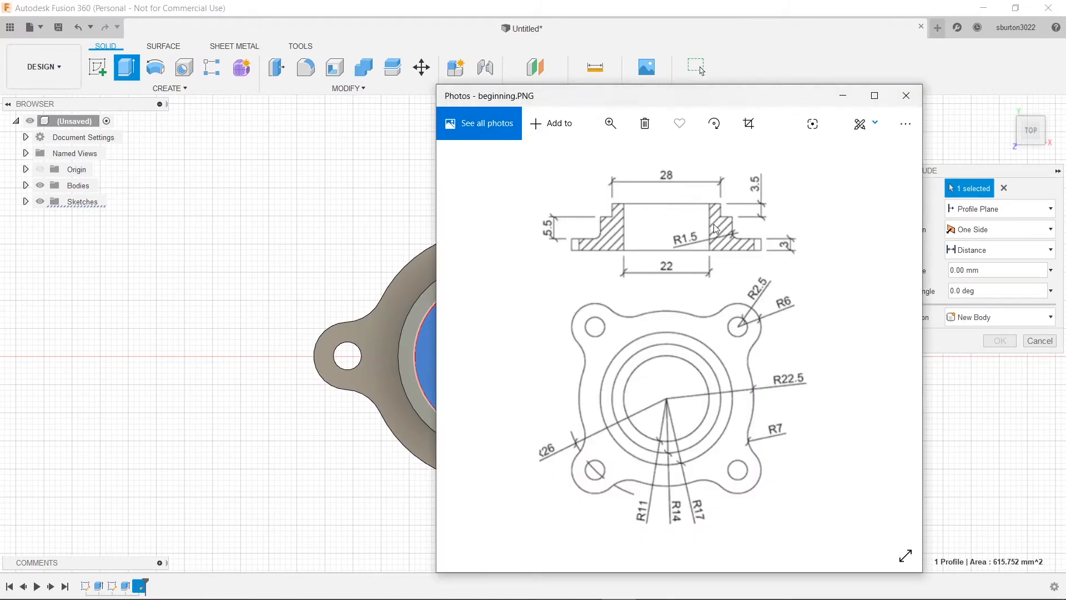
key(alt+Tab)
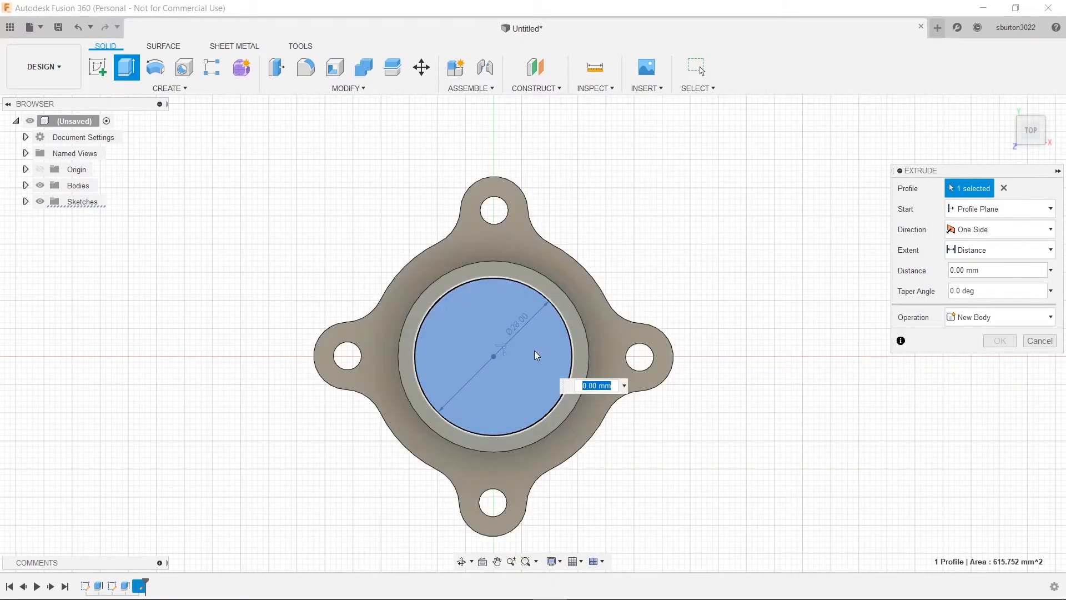
text(3.5)
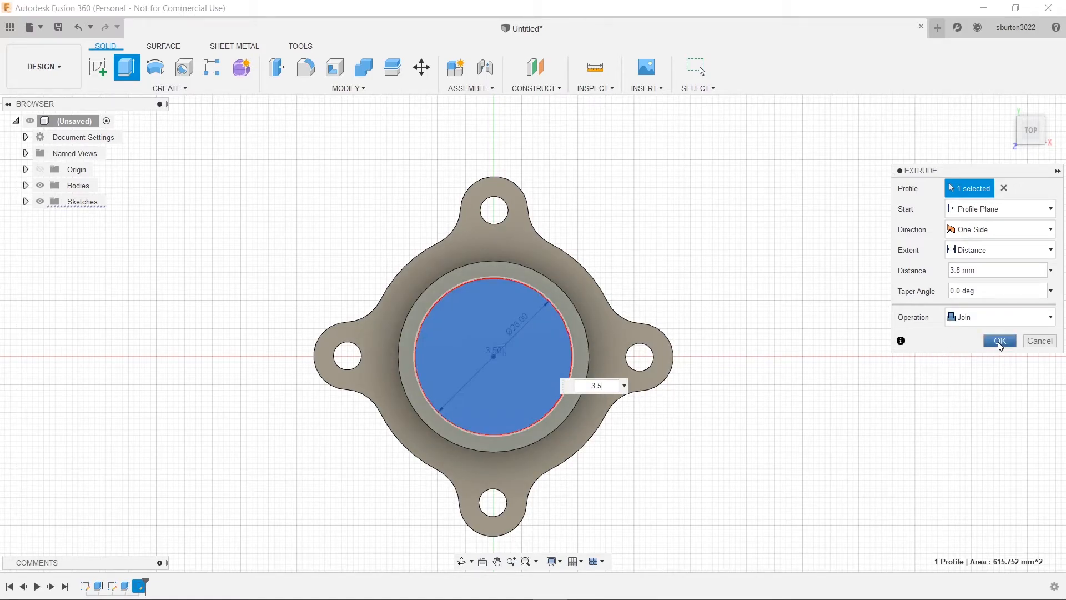
click(1000, 345)
Step: Consult the reference drawing and sketch a circle of diameter 22 mm on the boss's top face, centred on the origin
key(alt+Tab)
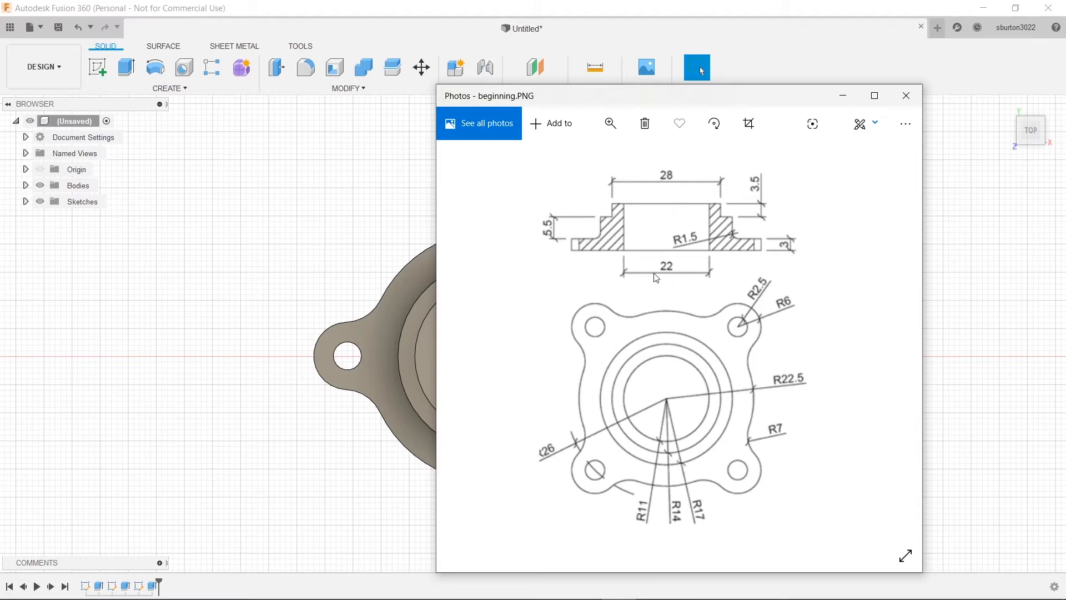
click(840, 101)
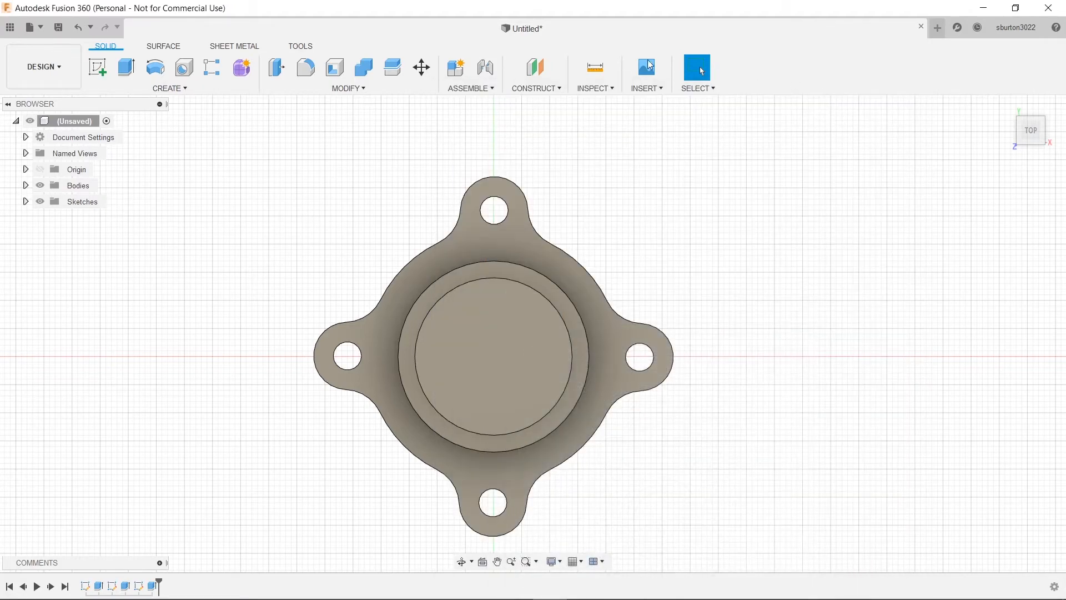
click(106, 75)
click(477, 383)
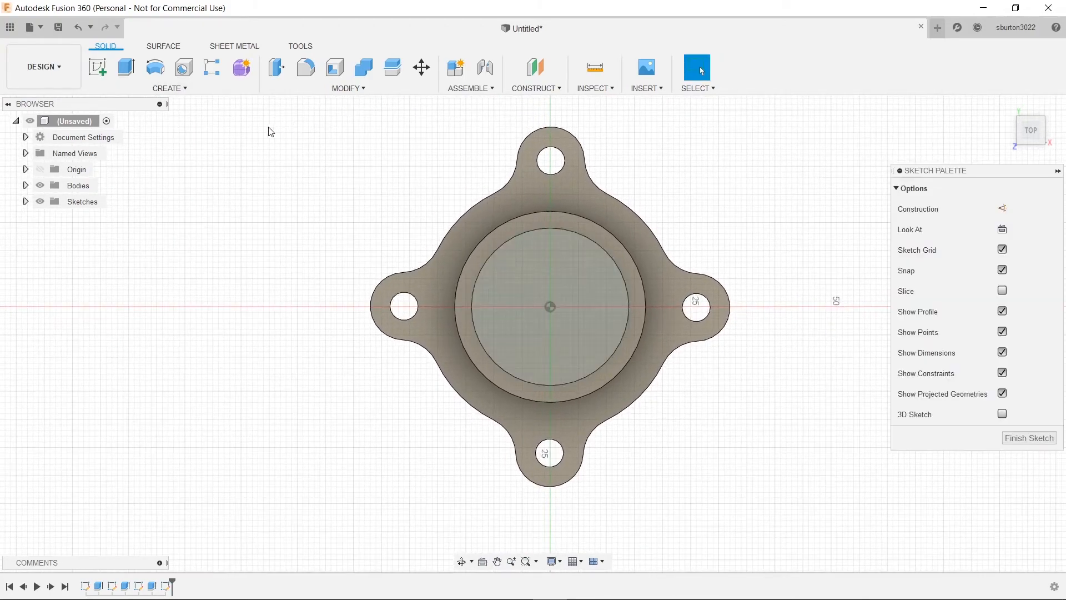
click(156, 67)
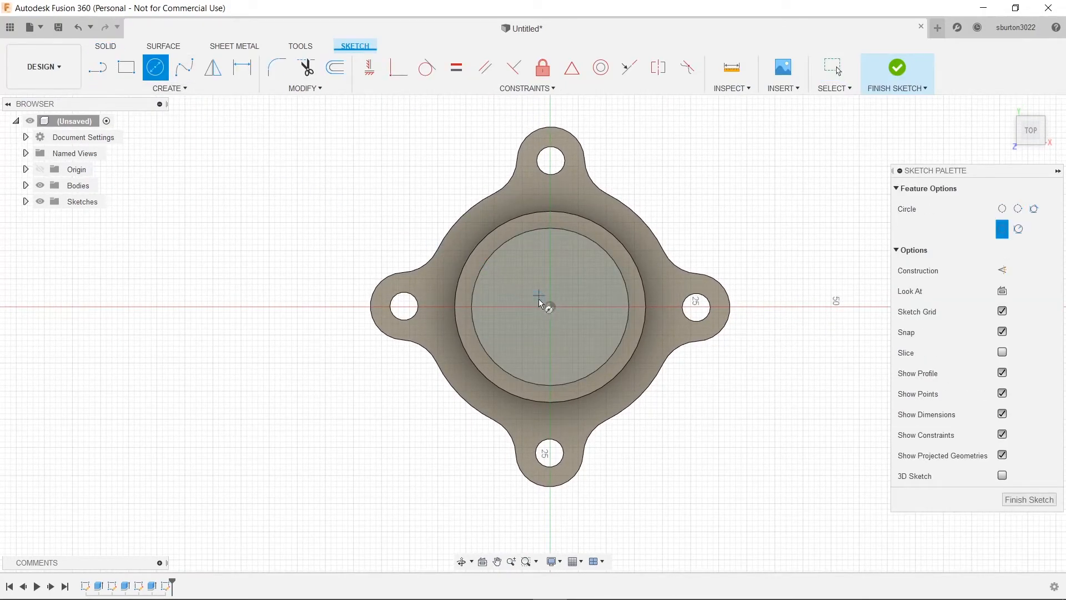
click(552, 308)
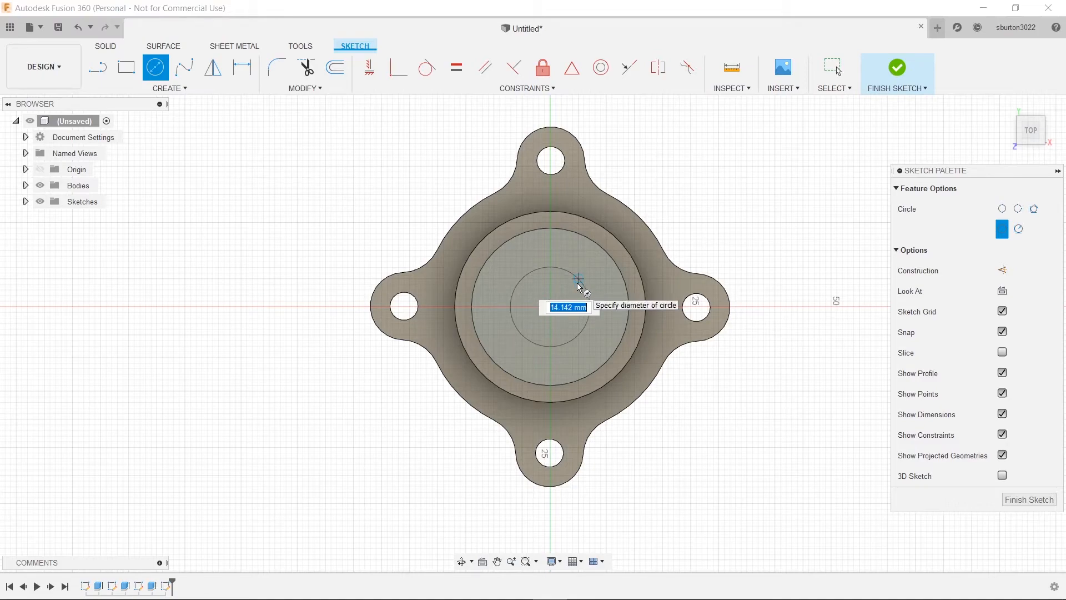
key(Tab)
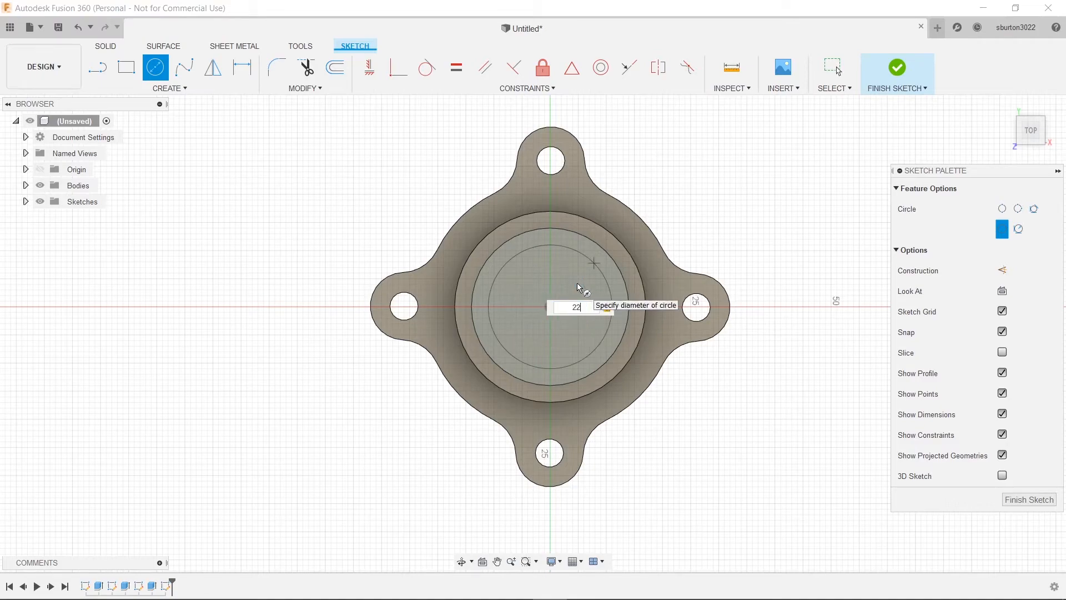
key(Return)
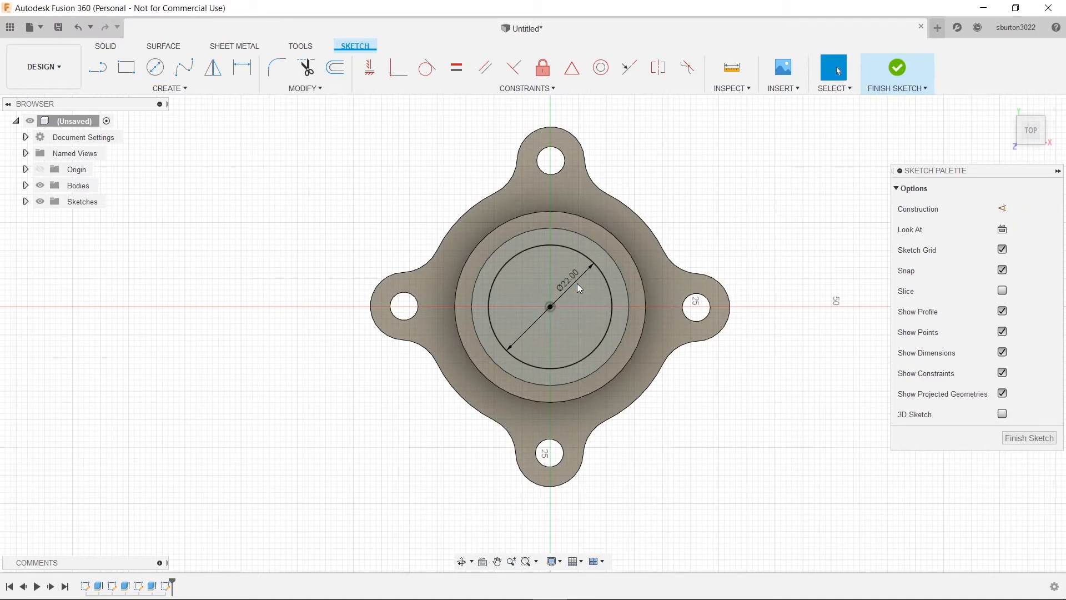
Step: Extrude the 22 mm circle -18 mm as a cut, making the central bore through the boss and plate
key(q)
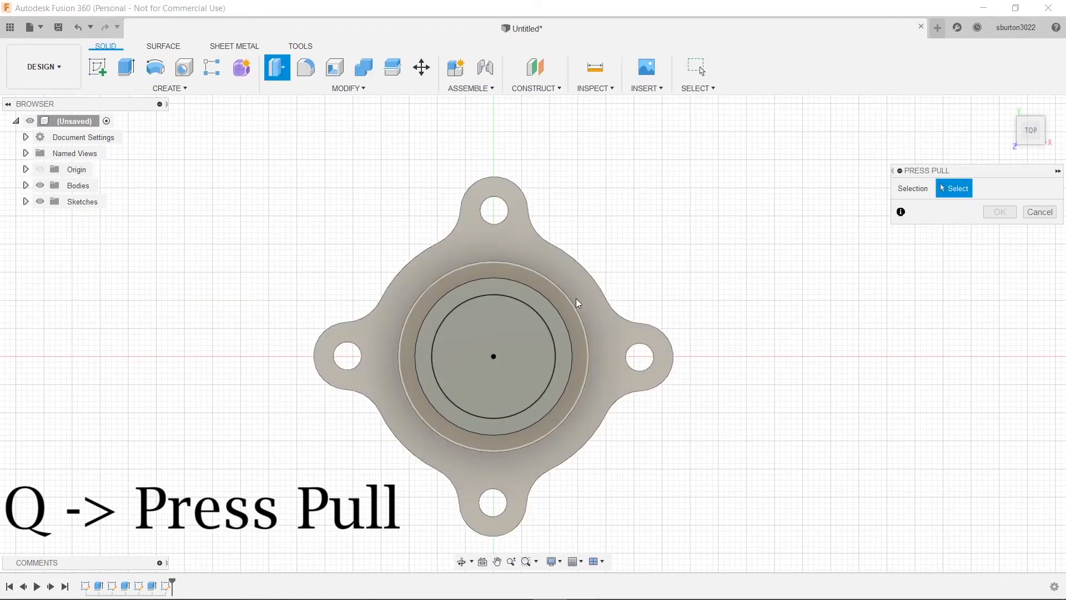
click(524, 368)
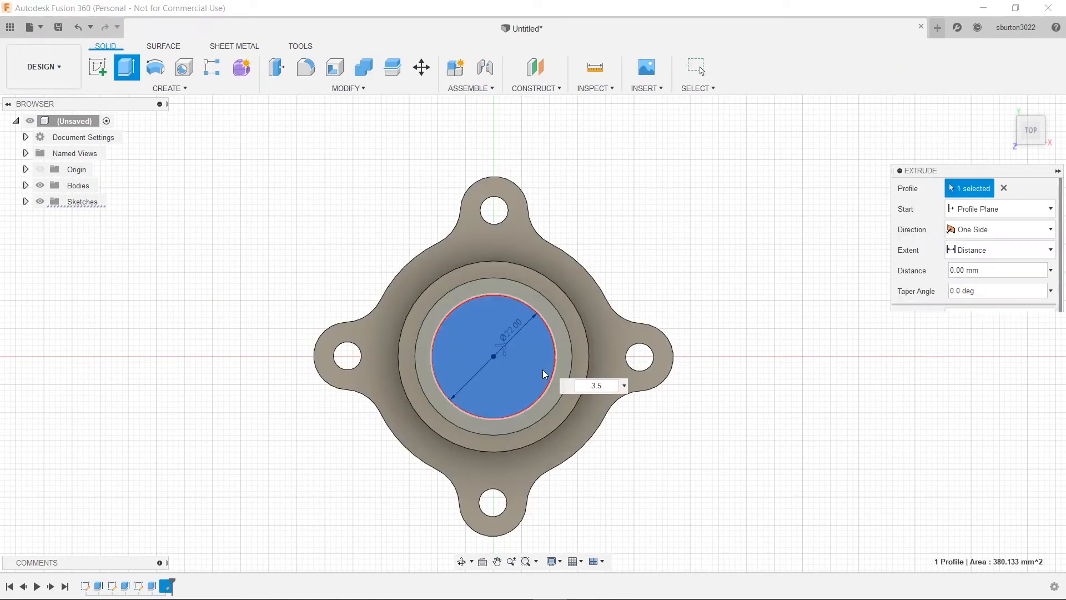
shift+middle_drag(698, 415, 704, 331)
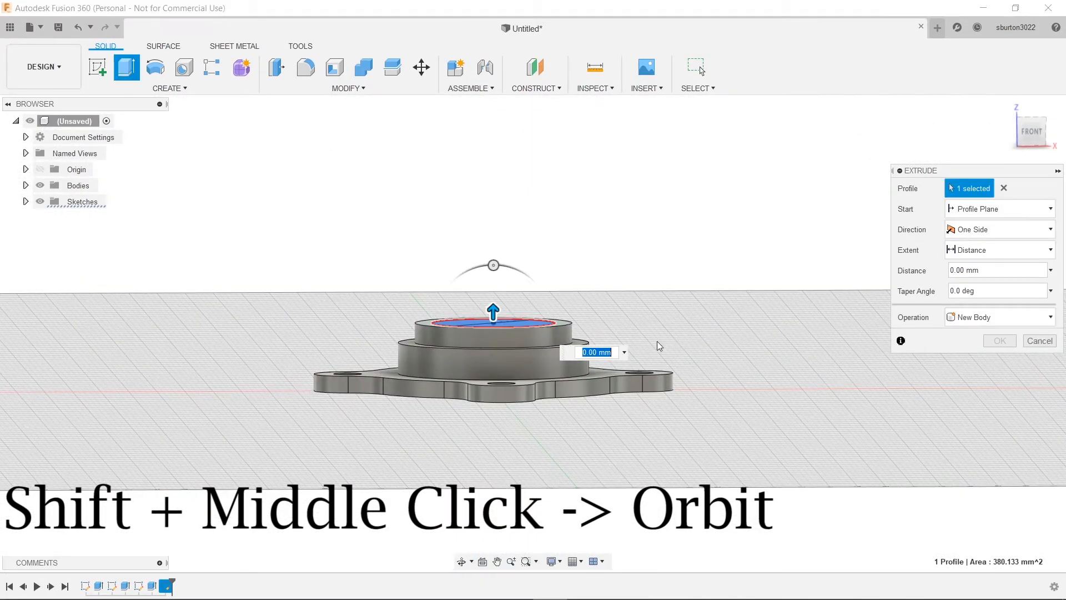
drag(494, 308, 499, 405)
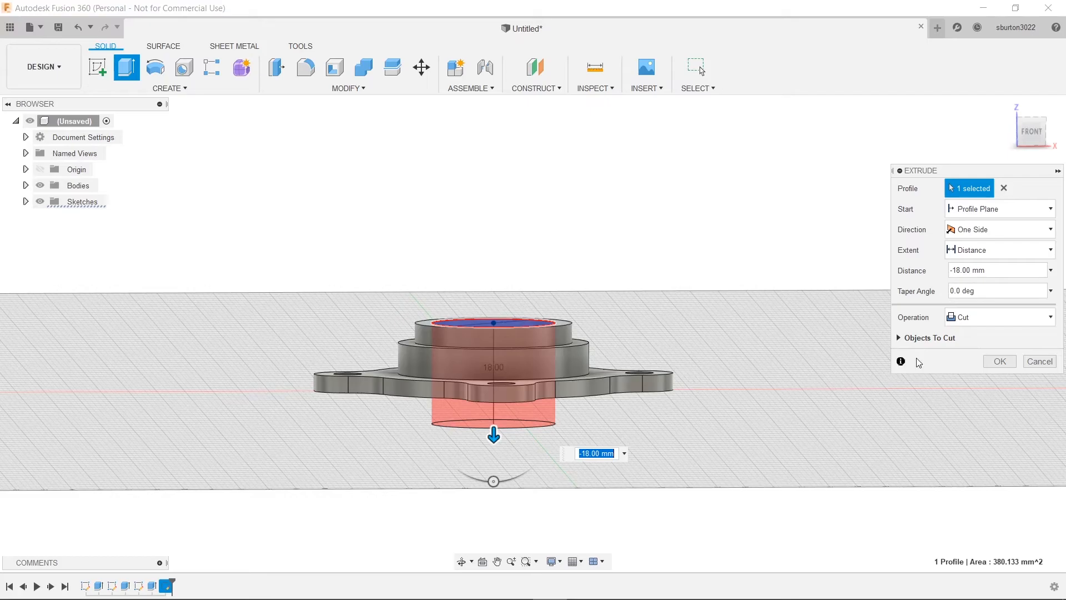
click(1008, 362)
shift+middle_drag(760, 324, 742, 354)
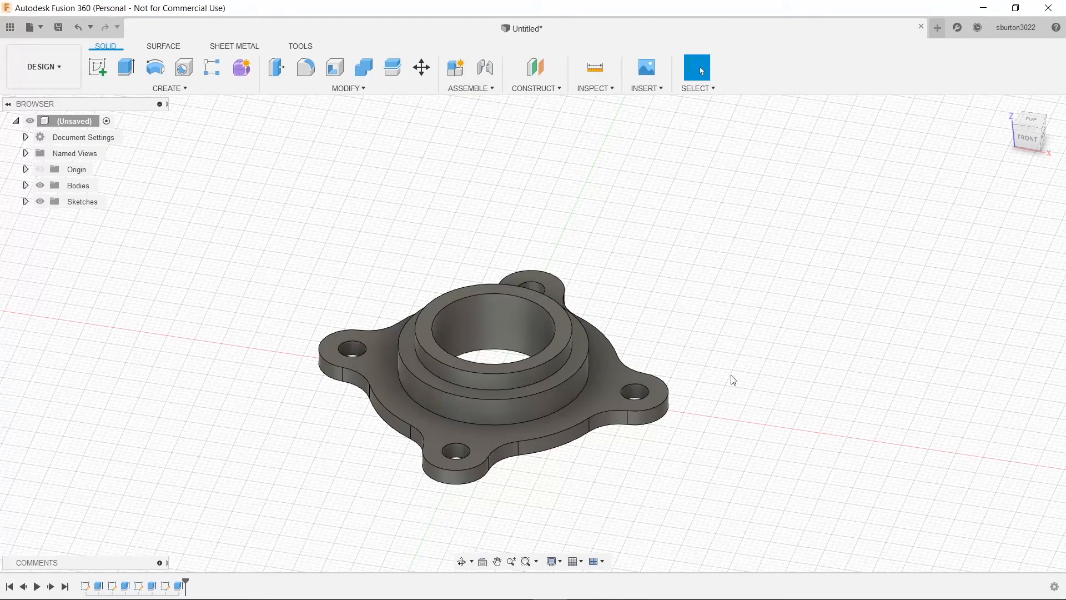
Step: Check the fillet radius in the reference drawing and fillet the edge where the boss meets the plate with a 1.5 mm radius
key(alt+Tab)
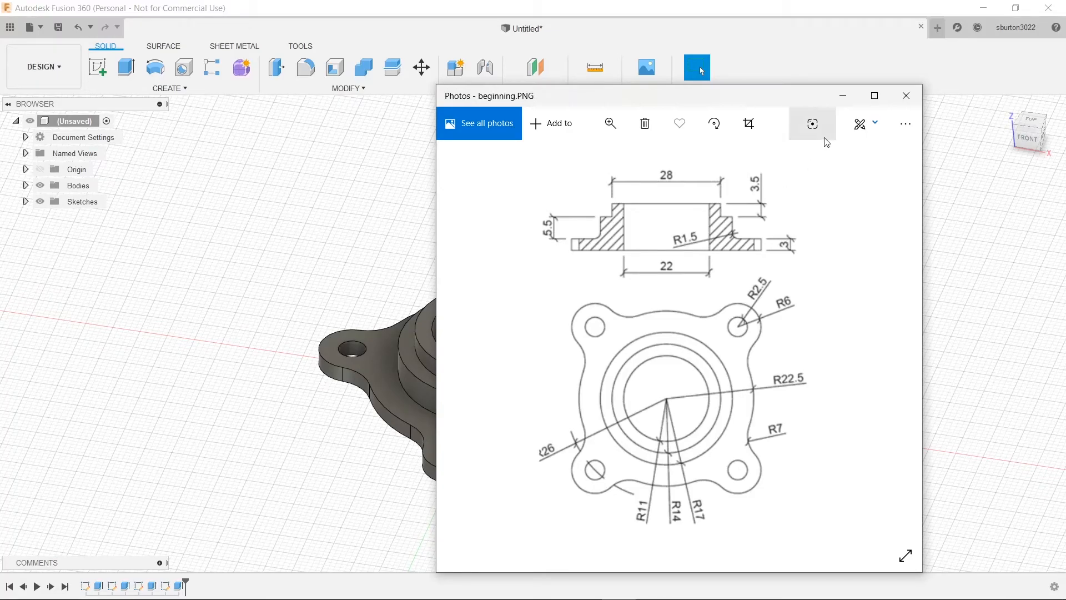
click(839, 96)
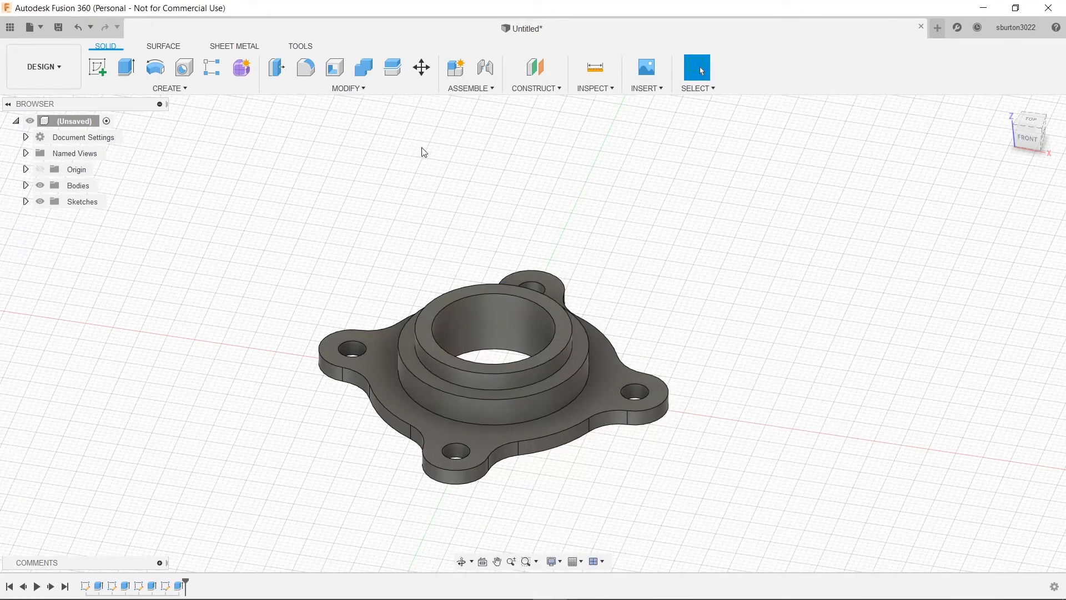
click(306, 69)
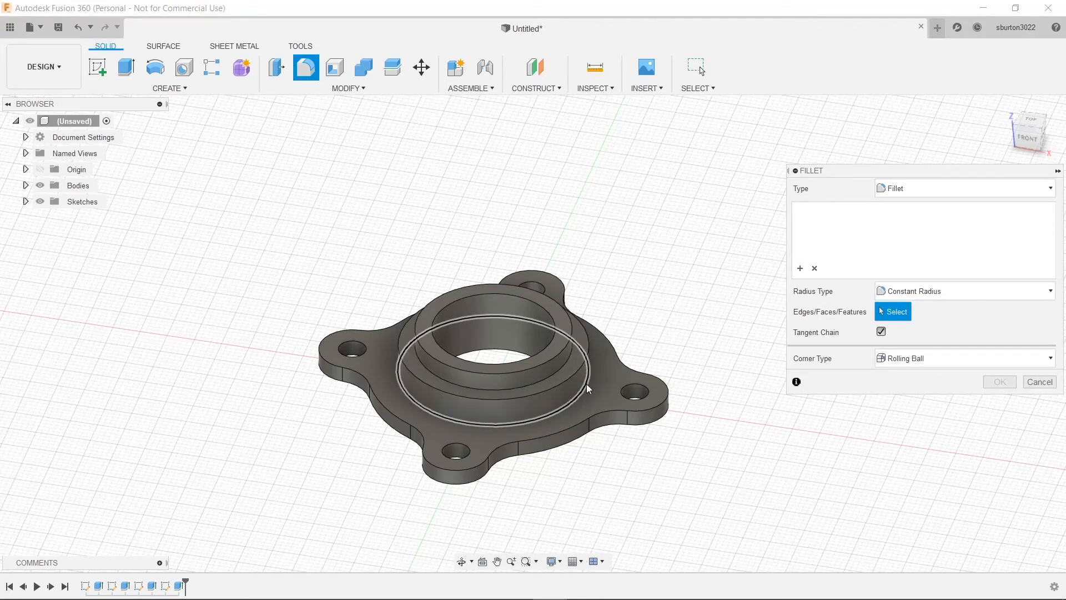
click(565, 407)
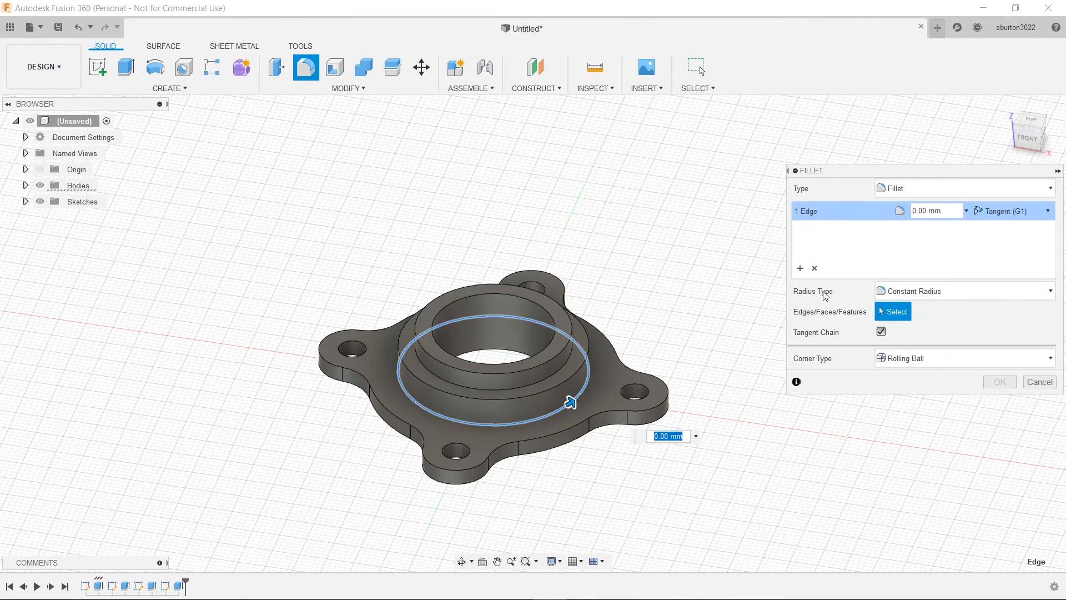
double_click(933, 211)
text(1.5)
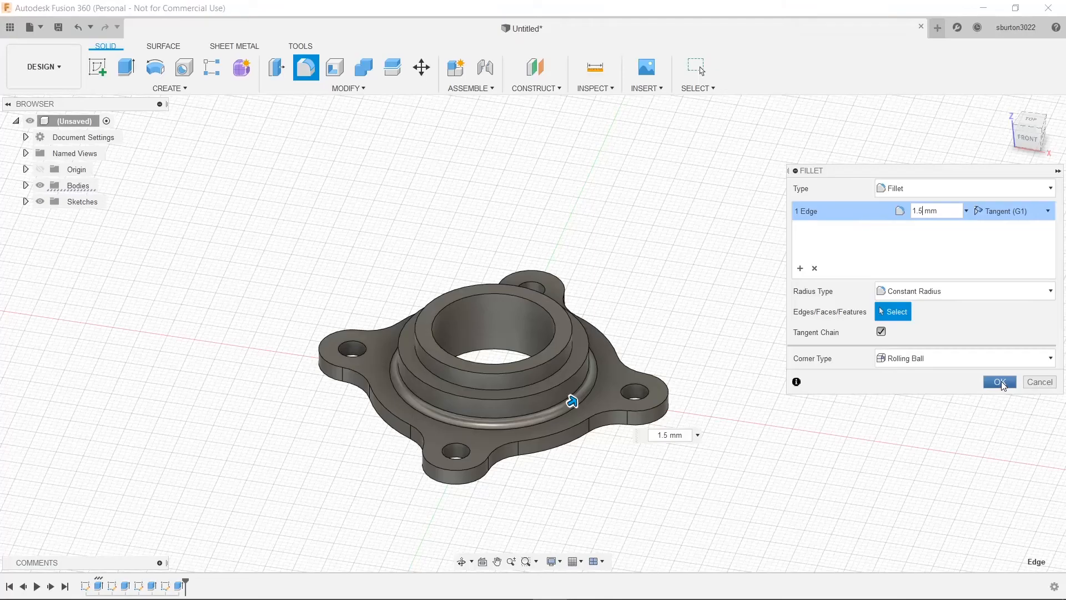
click(1001, 381)
Step: Compare the finished flange with the reference drawing, viewing it from above with its lugs oriented as in the drawing
shift+middle_drag(659, 396, 666, 367)
key(alt+Tab)
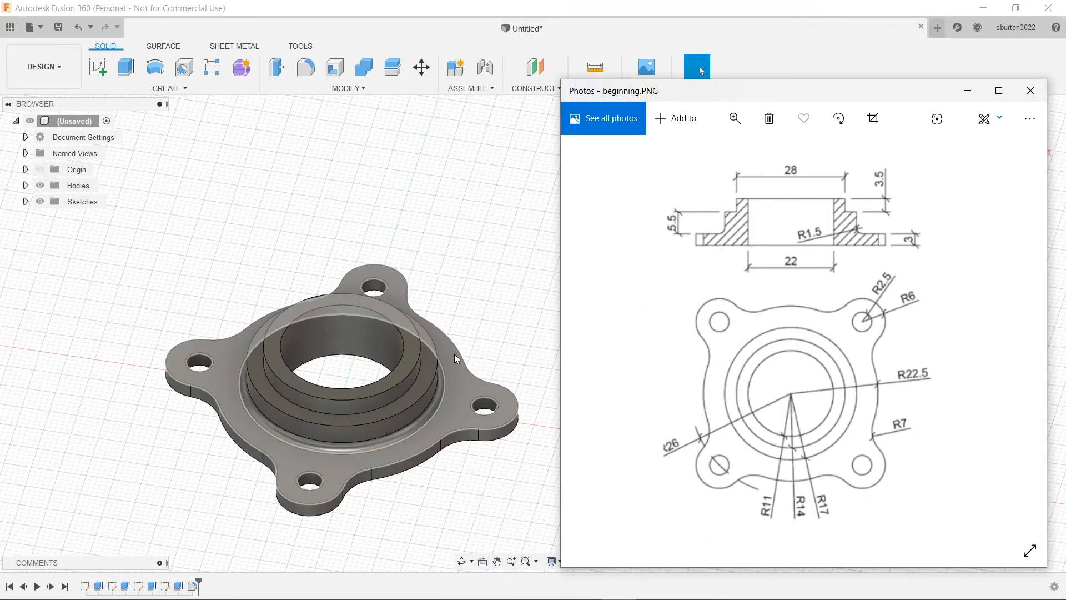
mouse_move(454, 354)
middle_down()
mouse_move(455, 368)
mouse_move(472, 341)
mouse_move(452, 383)
middle_up()
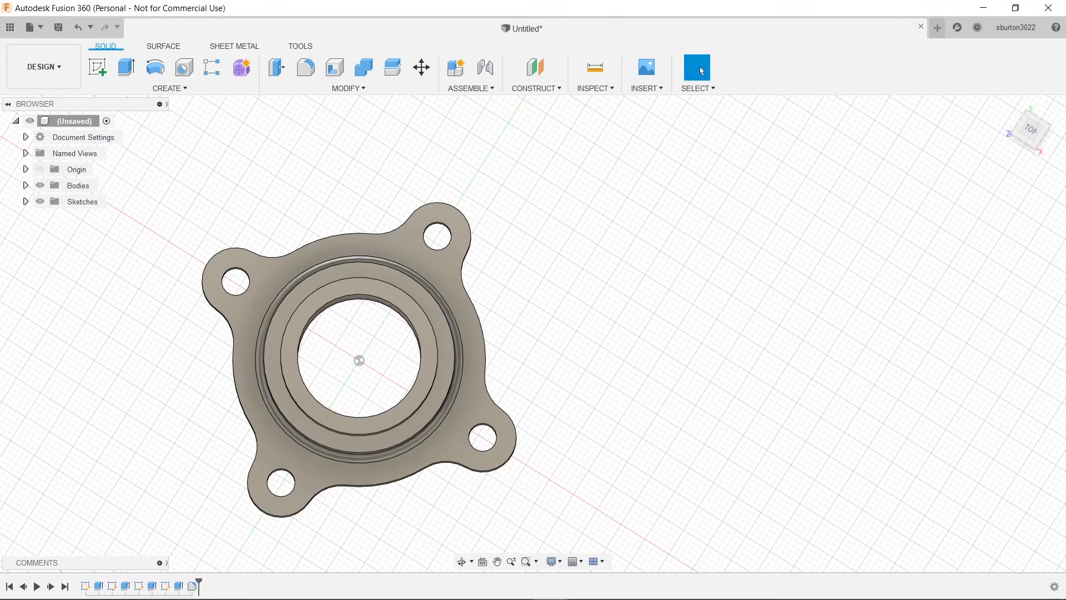
key(alt+Tab)
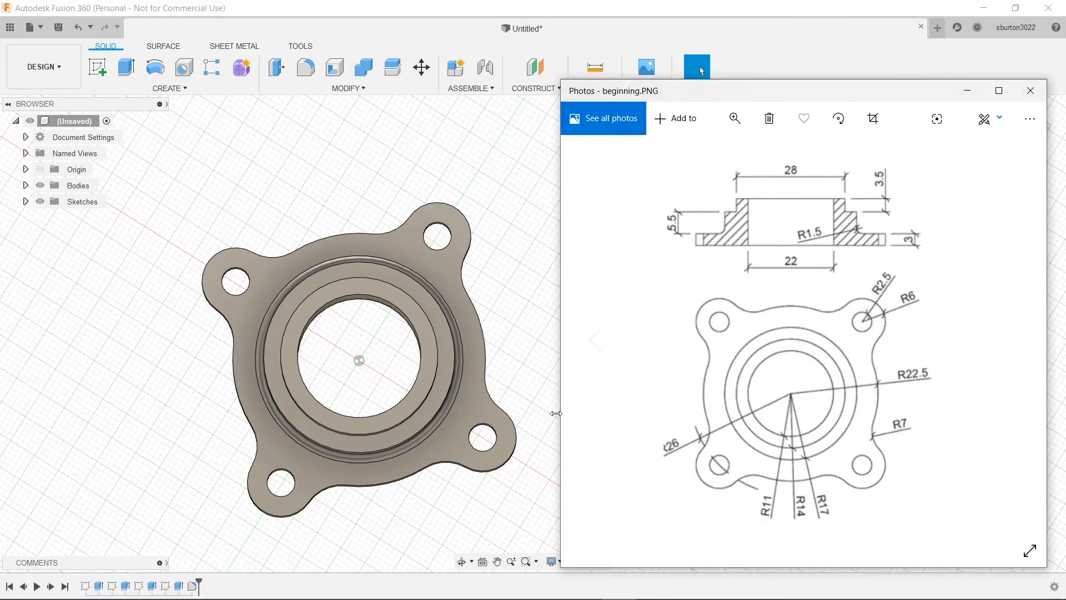
shift+middle_drag(543, 416, 530, 424)
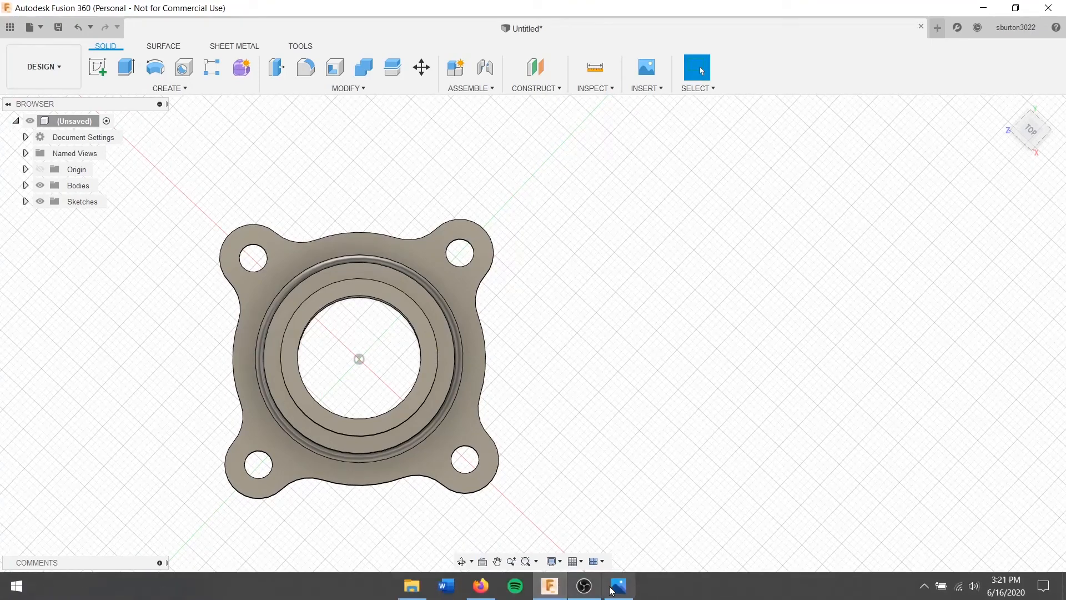
click(583, 596)
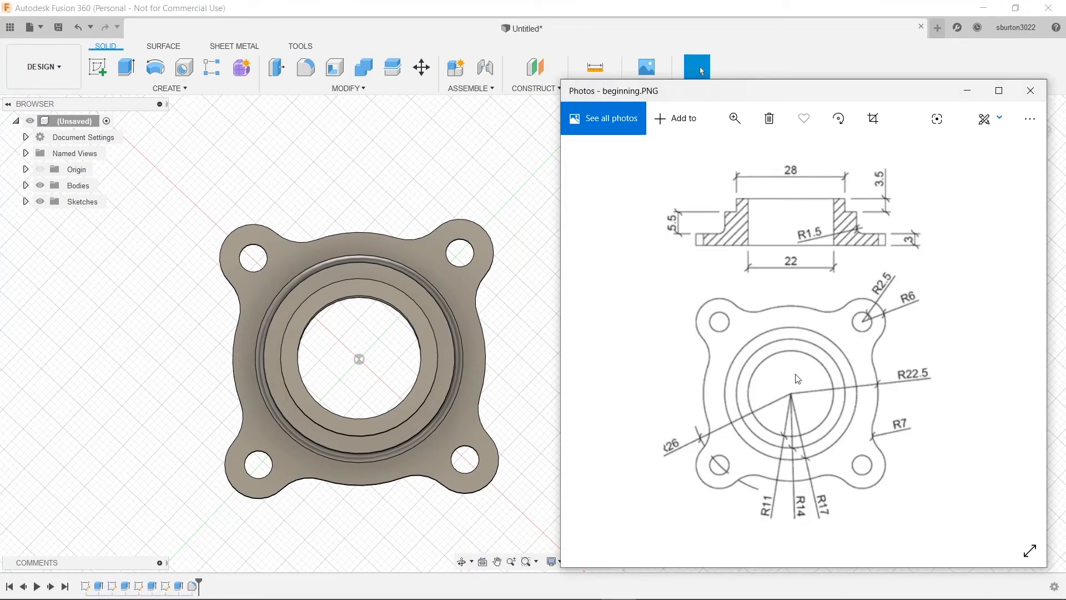